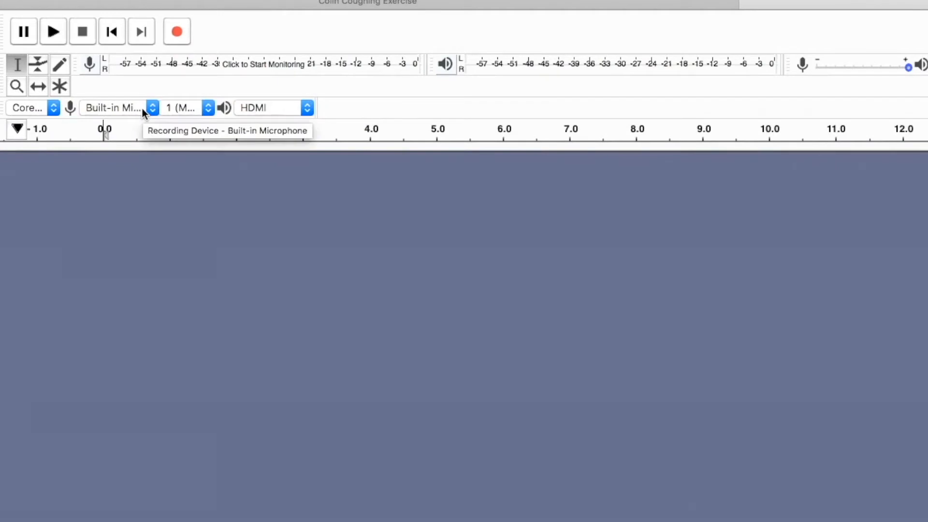
Configure the audio devices with Built-in Microphone for recording on one mono channel and HDMI for playback.
left_click(152, 108)
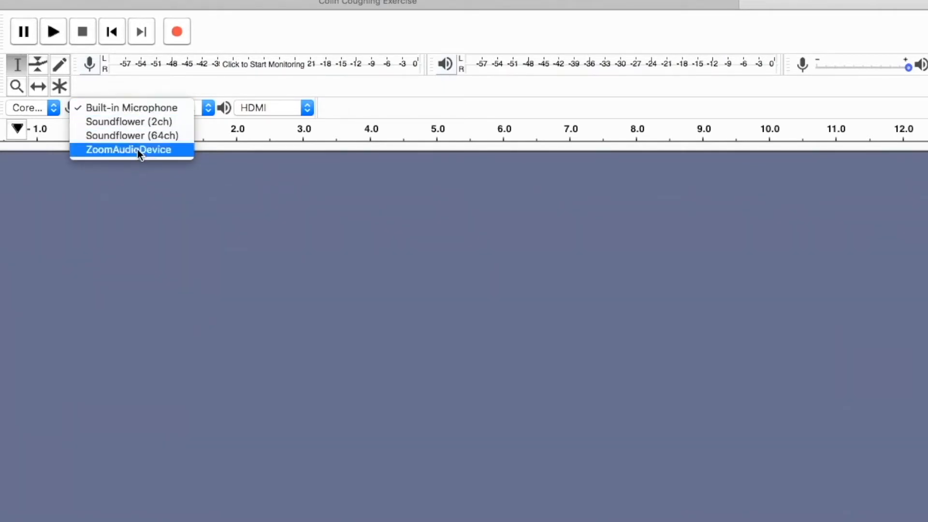
left_click(128, 112)
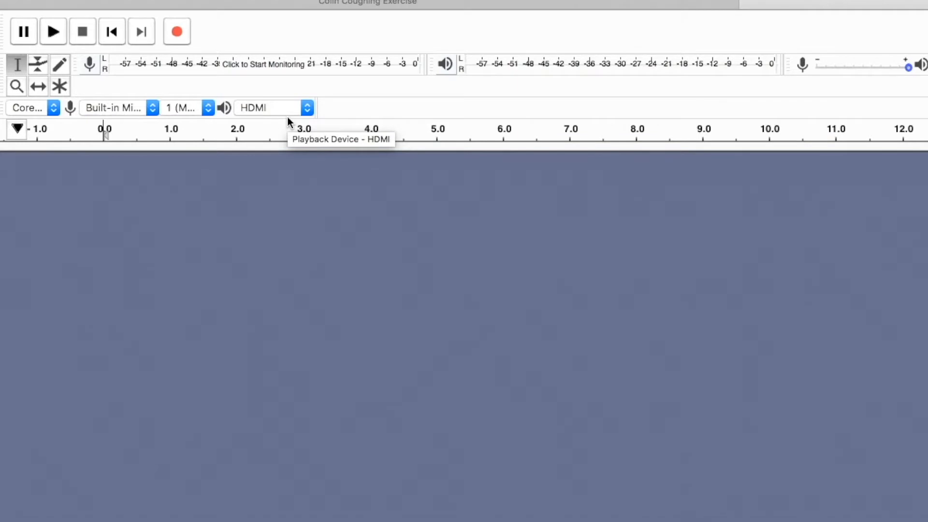
left_click(307, 107)
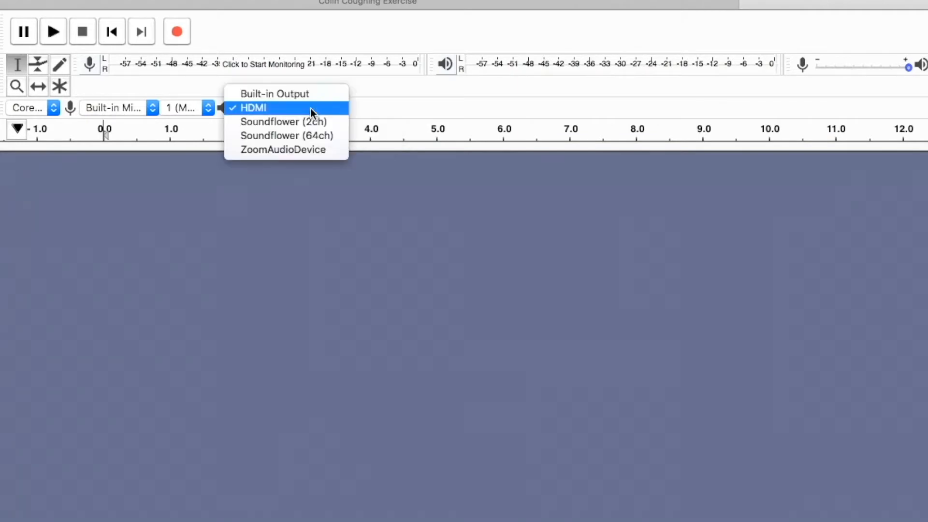
left_click(258, 107)
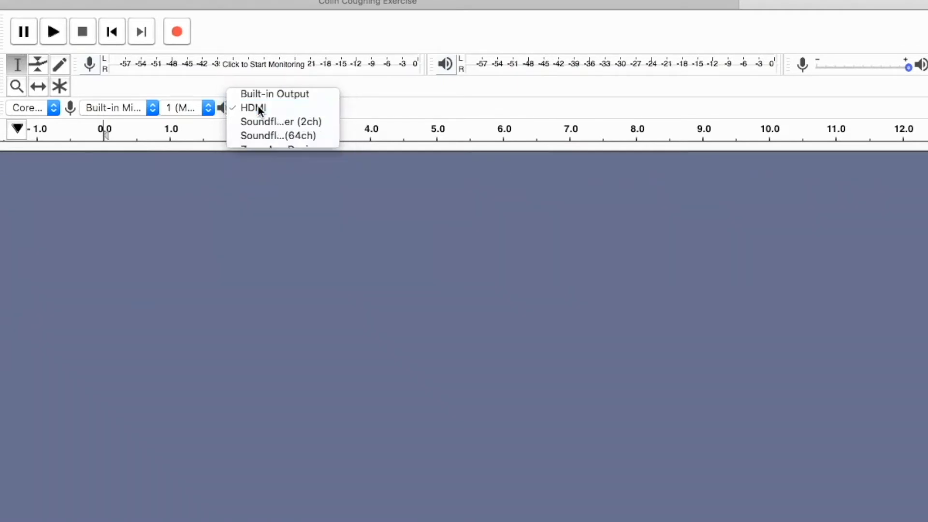
left_click(209, 108)
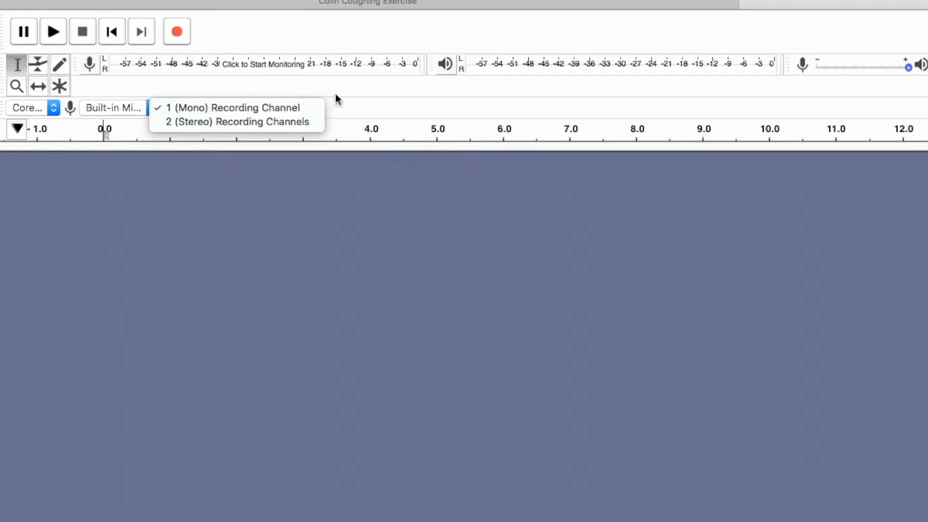
left_click(366, 93)
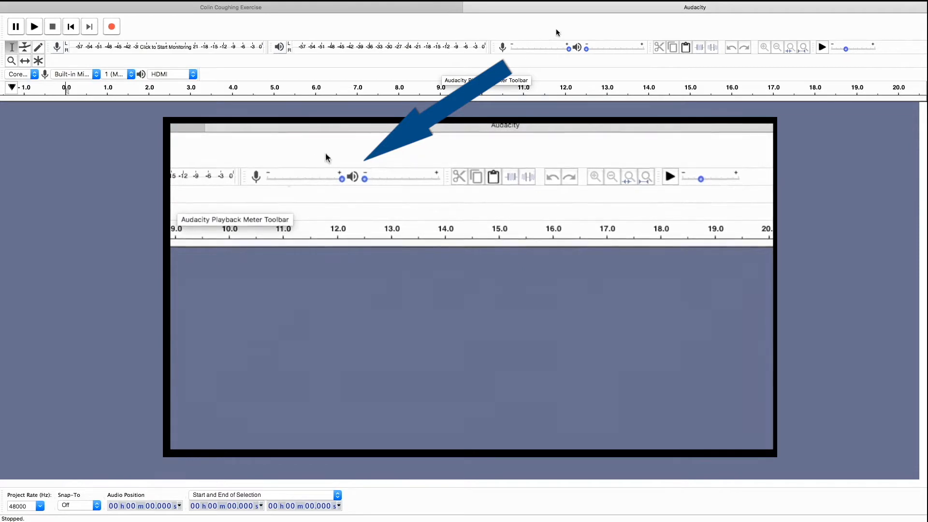
Record about 23 seconds of audio from the microphone onto the mono track, starting at 0 seconds.
mouse_move(529, 51)
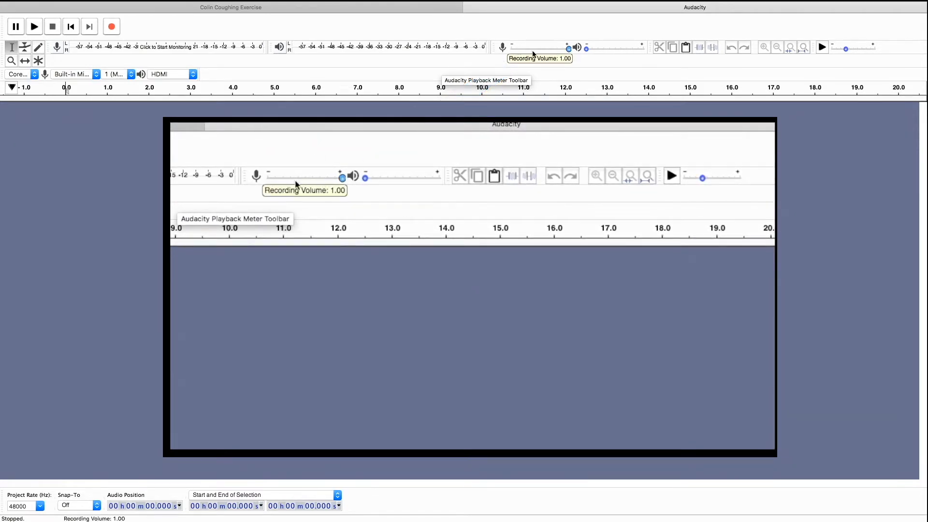
mouse_move(621, 52)
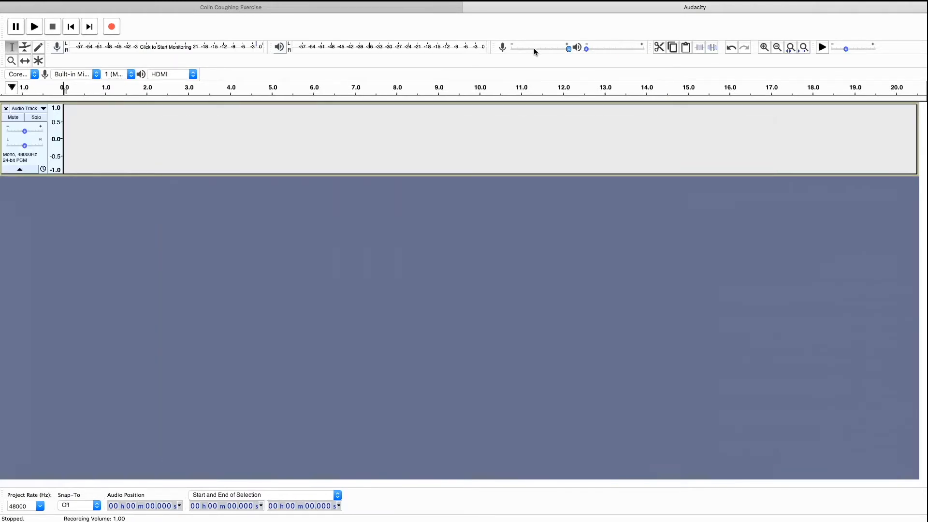
mouse_move(534, 48)
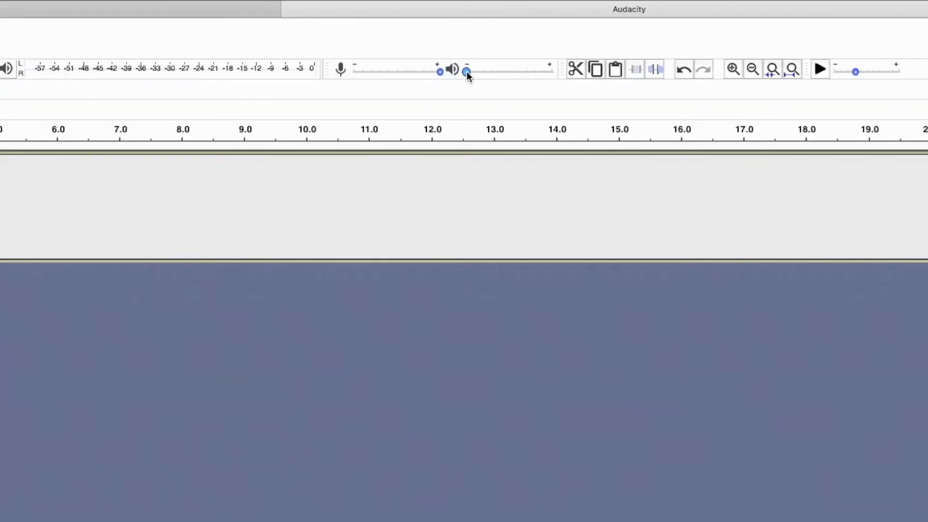
mouse_move(467, 75)
mouse_move(506, 76)
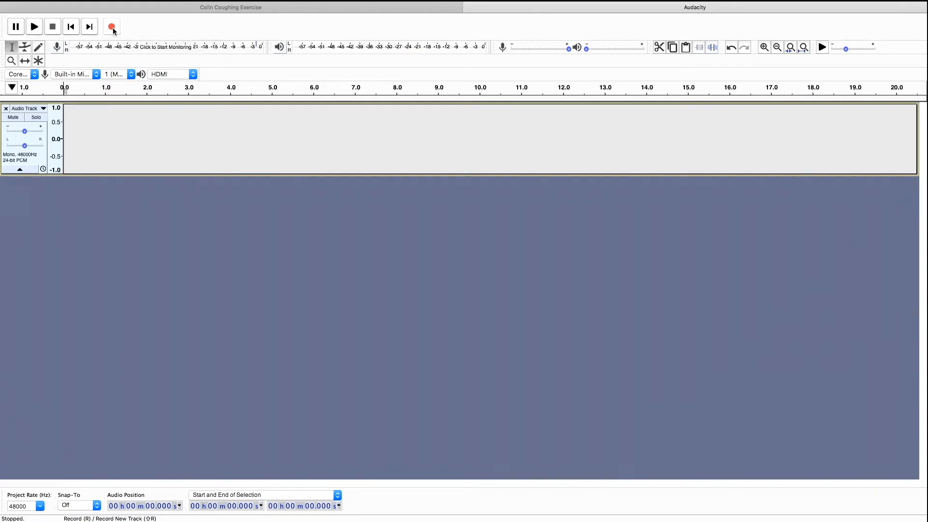
left_click(113, 28)
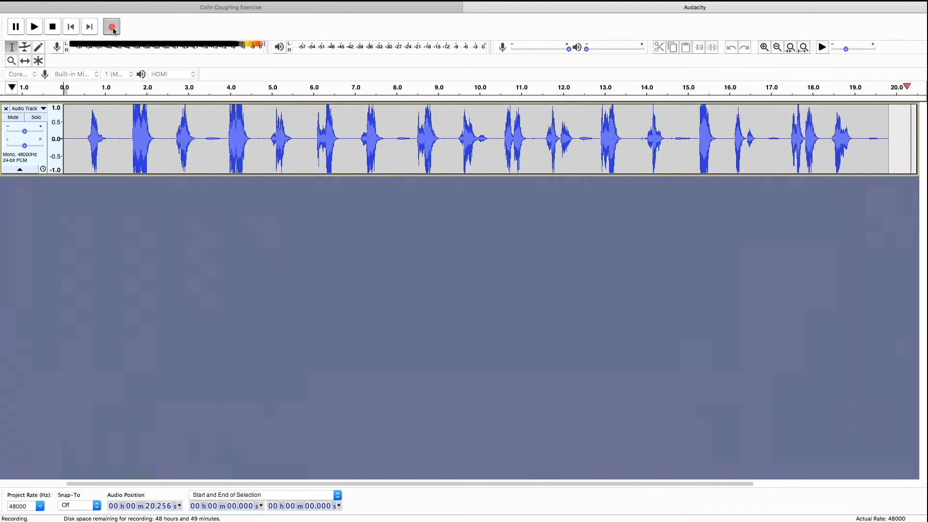
left_click(54, 27)
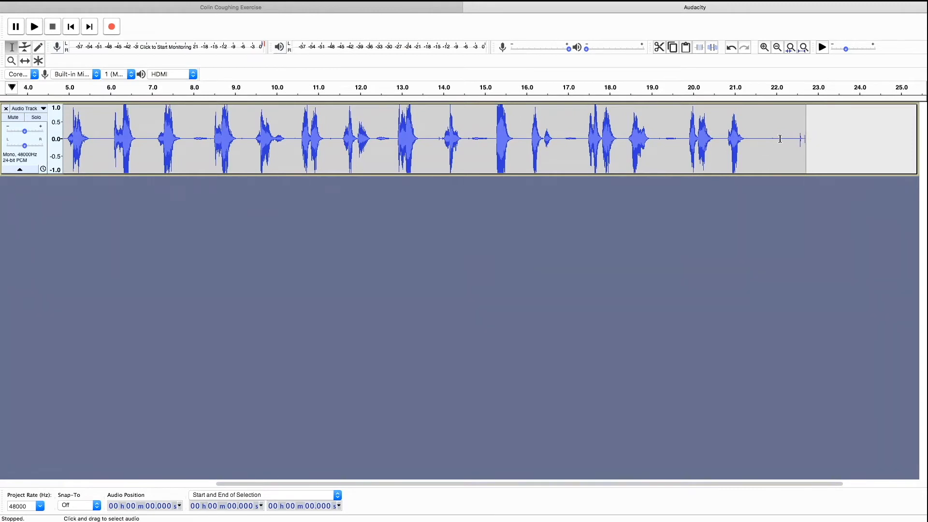
Play the end of the recording from about 20.9 seconds and again from about 19.7 seconds.
left_click(730, 142)
key("space")
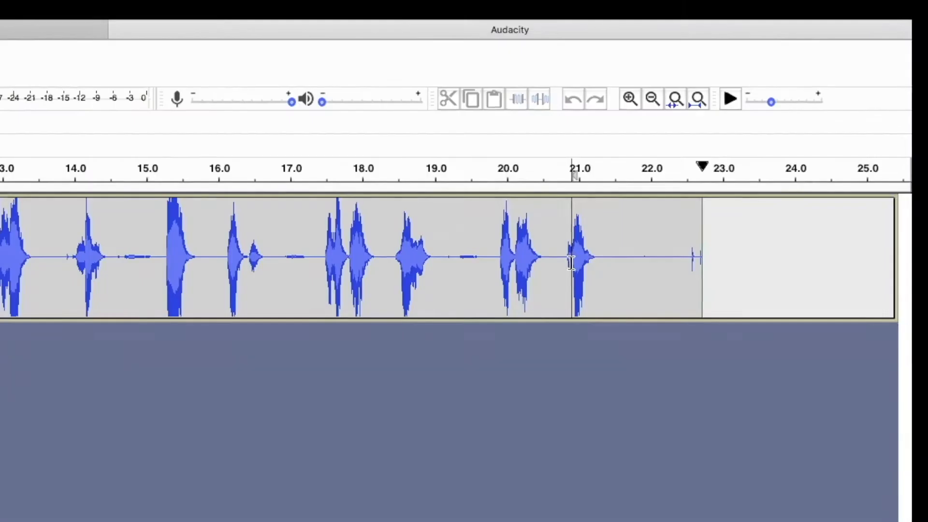
key("space")
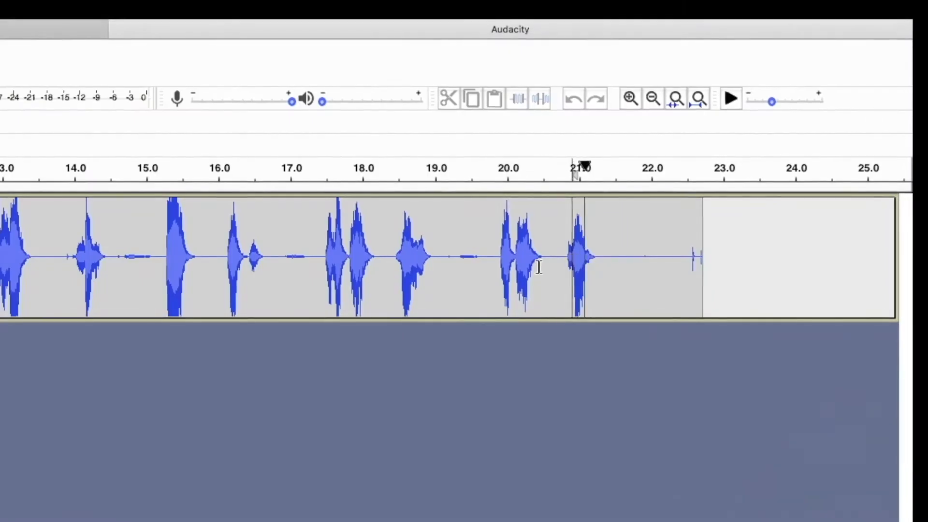
left_click(680, 148)
key("space")
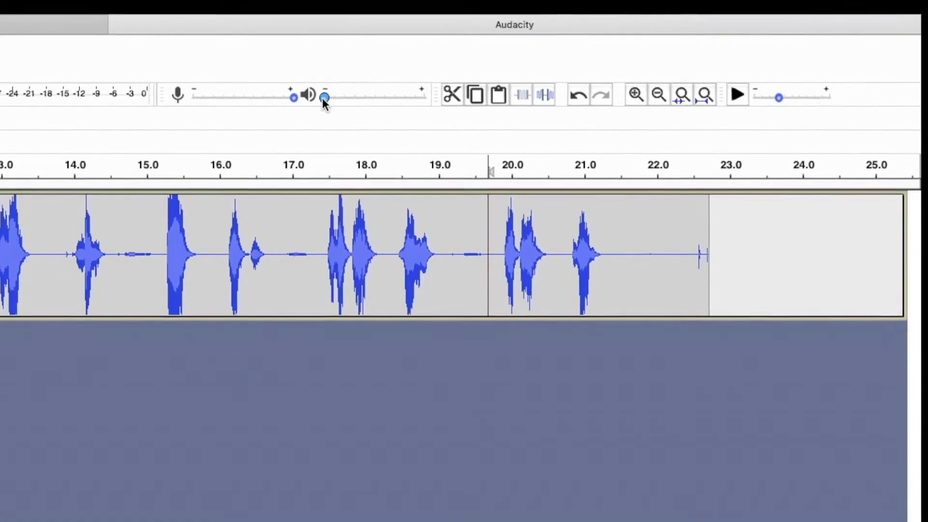
Raise the playback volume to about two thirds and play the recording from about 20.7 seconds.
left_click_drag(324, 98, 393, 109)
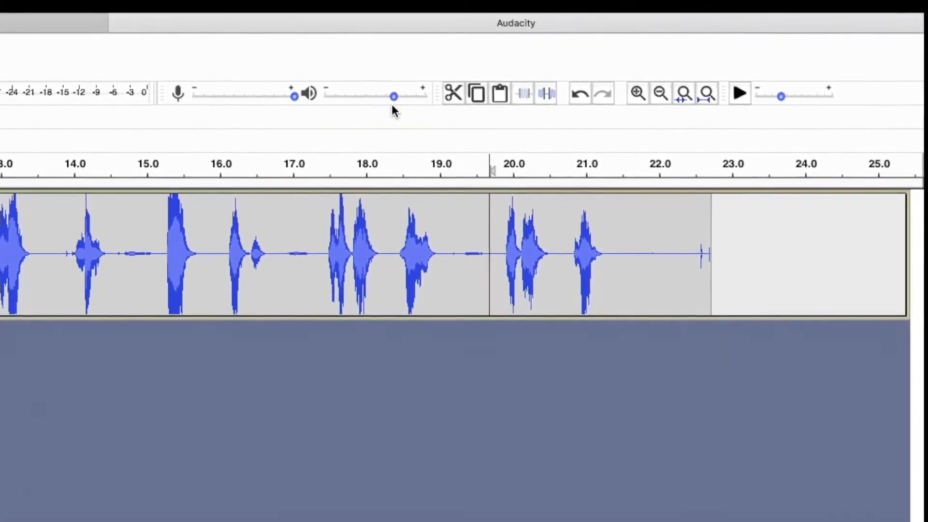
left_click(563, 252)
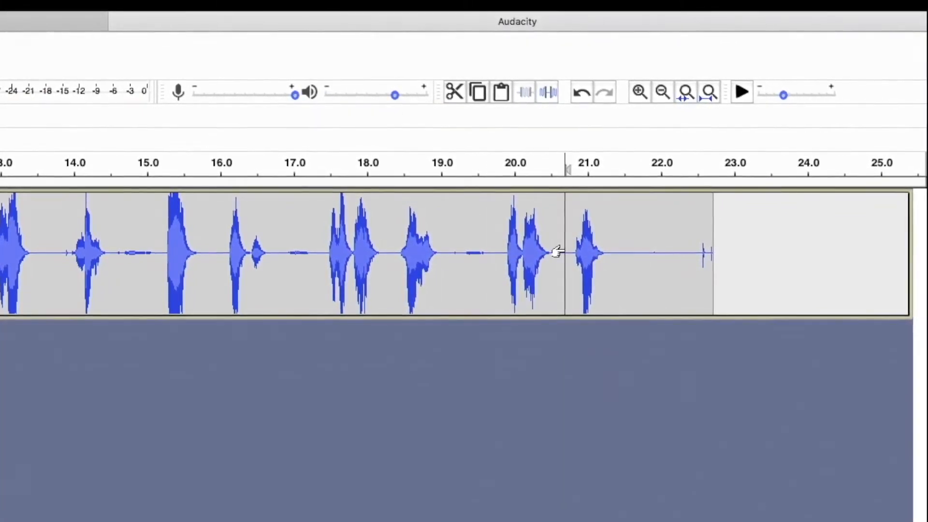
key("space")
key("space")
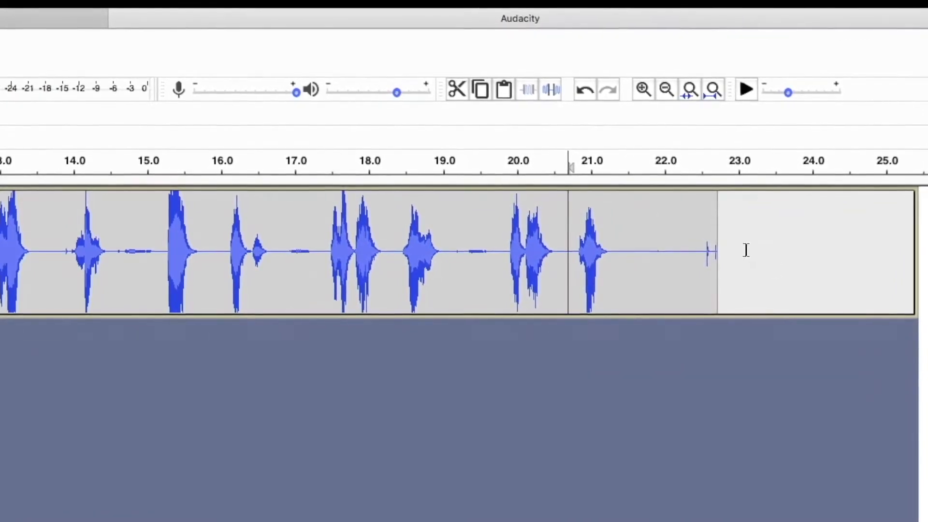
Delete the unwanted tail of the recording from about 21.4 seconds to the end.
left_click_drag(750, 255, 632, 264)
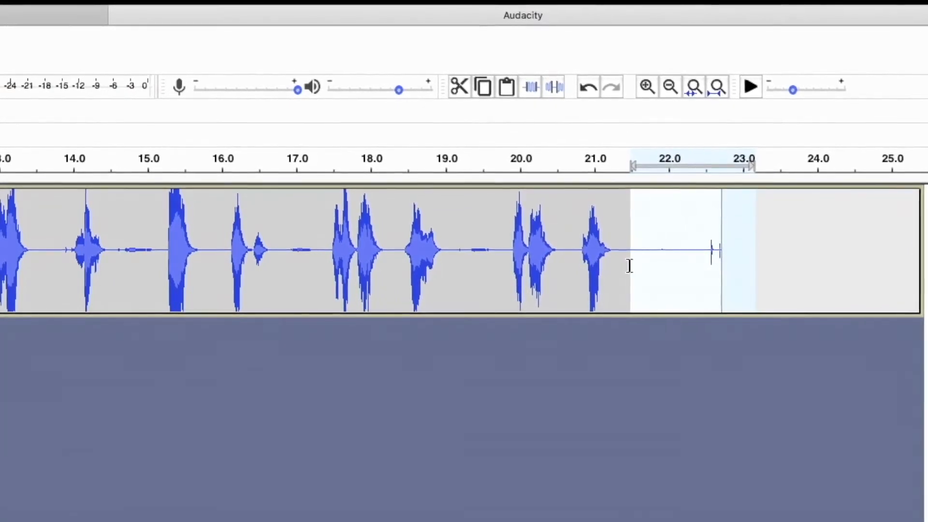
left_click(771, 267)
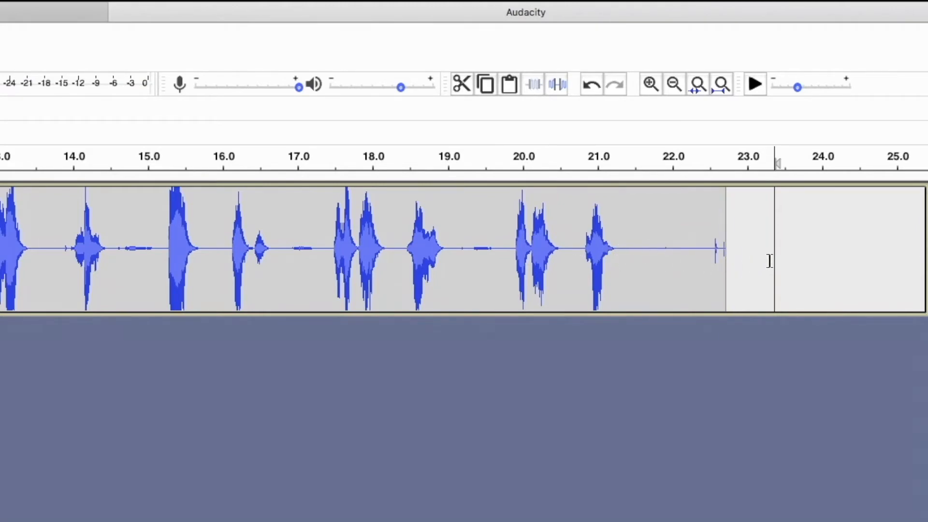
left_click_drag(771, 261, 627, 255)
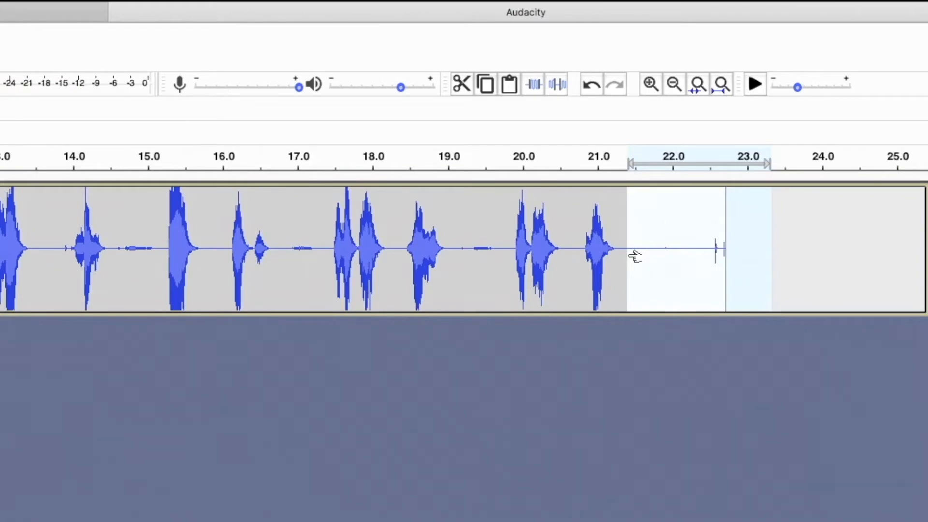
key("Delete")
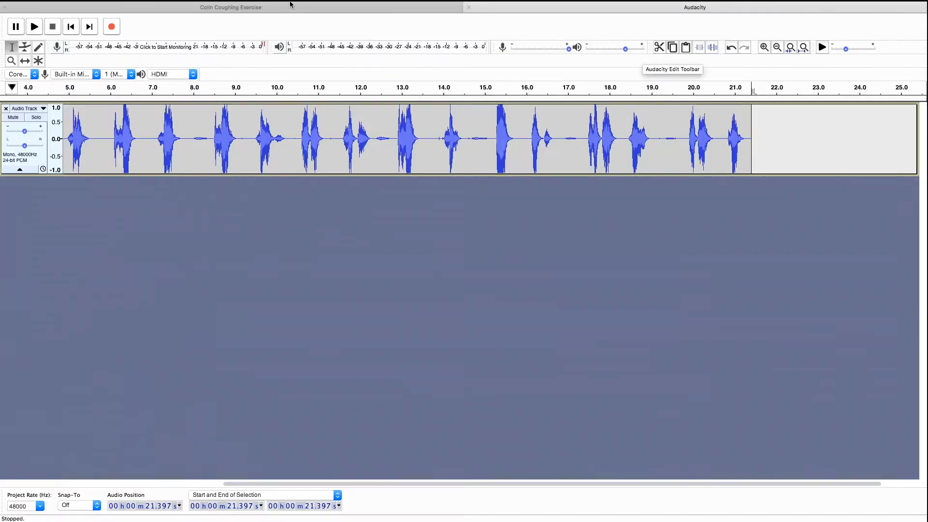
mouse_move(289, 3)
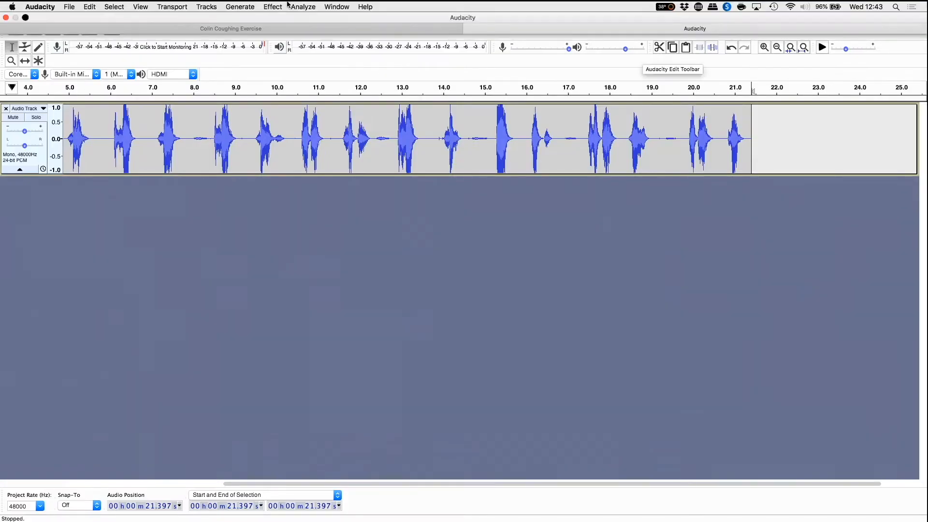
left_click(91, 8)
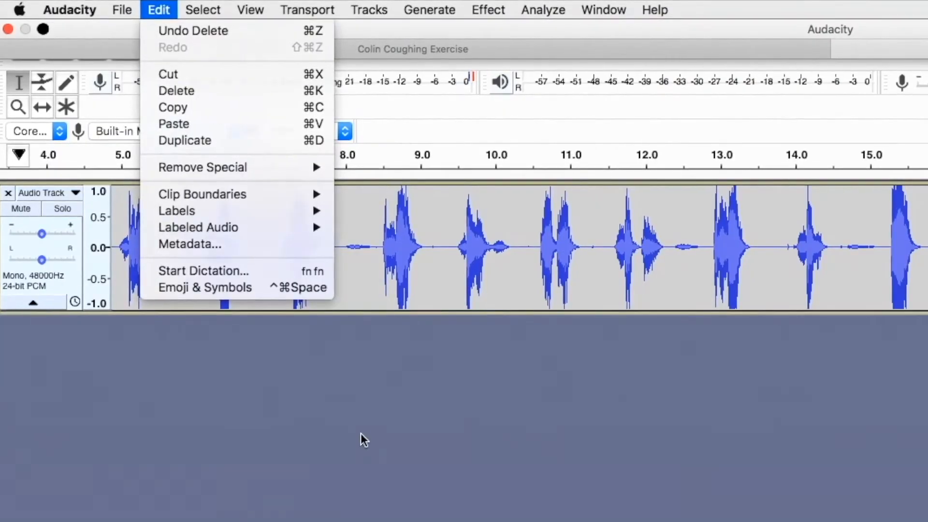
left_click(360, 433)
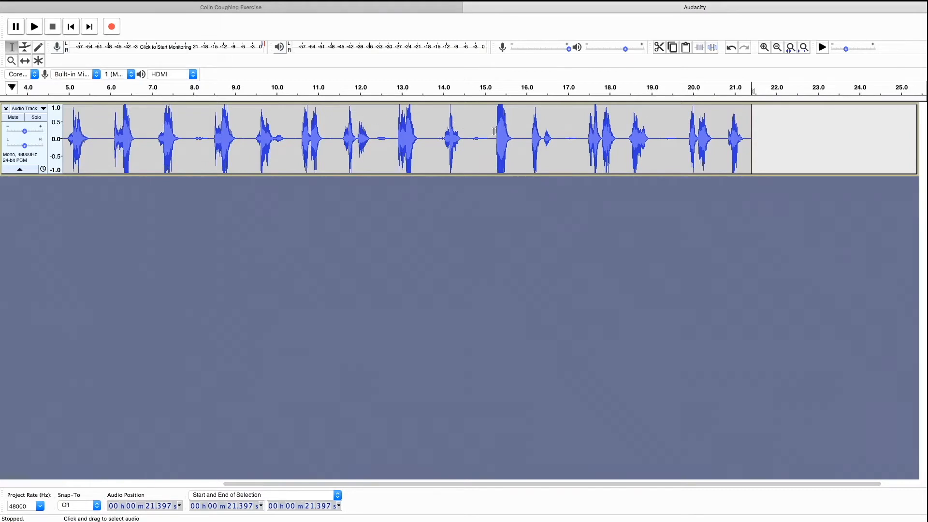
Play the recording from about 8 seconds to identify the section to remove.
left_click(496, 132)
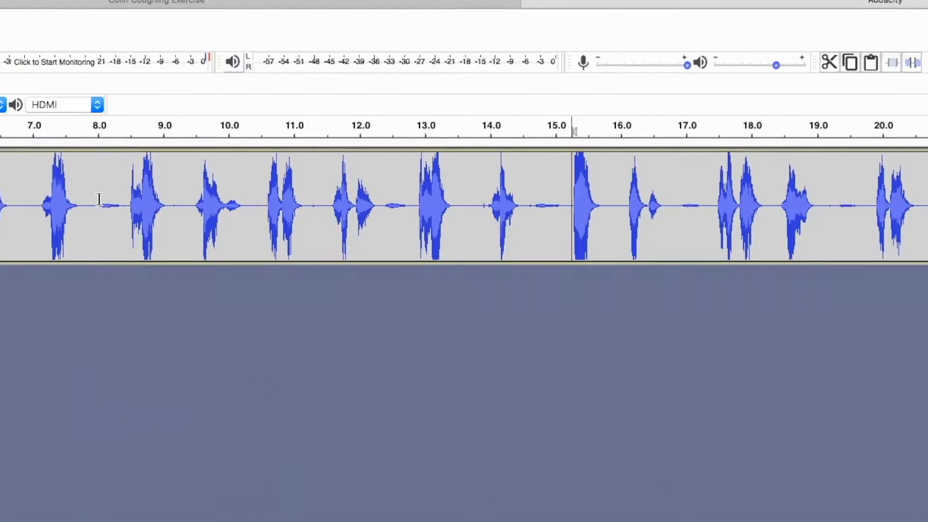
left_click(98, 197)
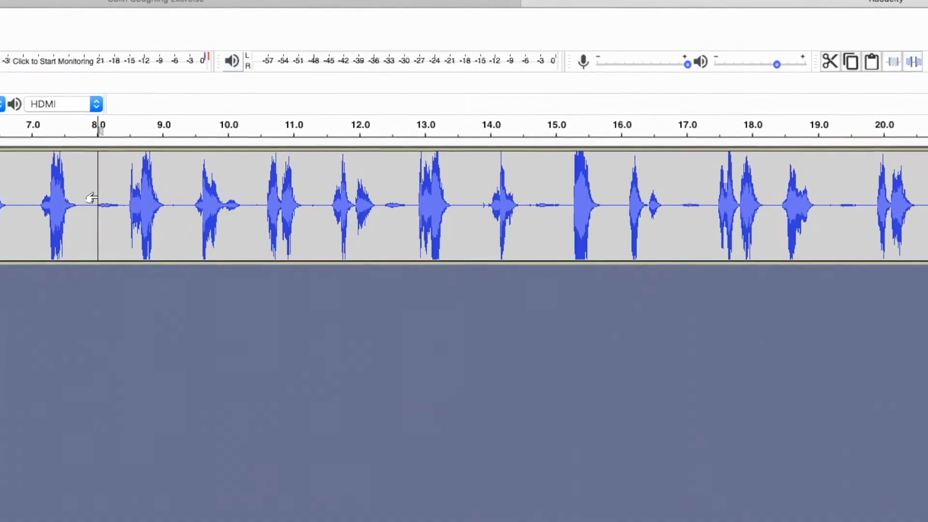
key("space")
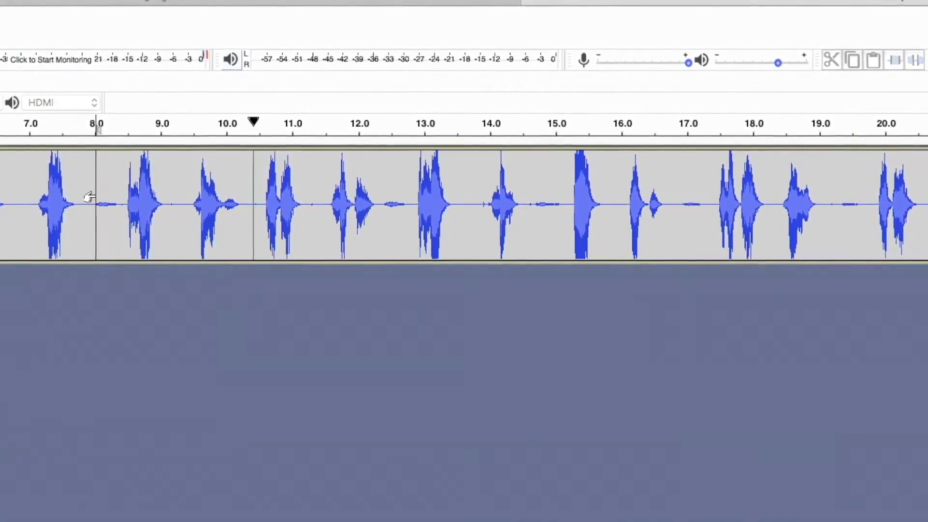
key("space")
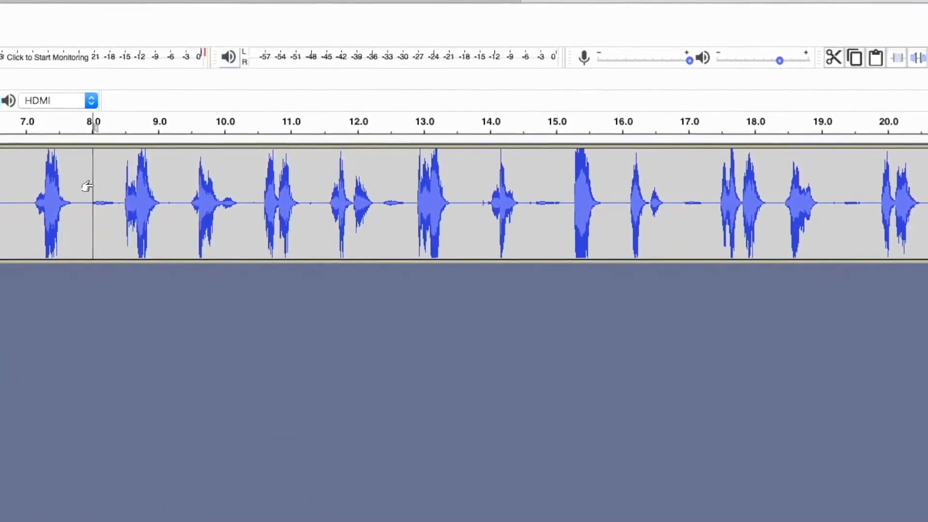
key("space")
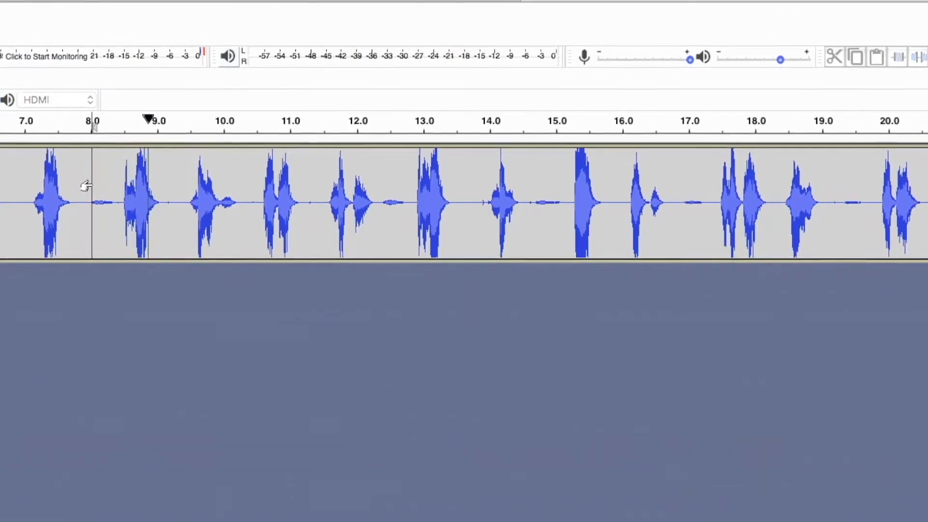
key("space")
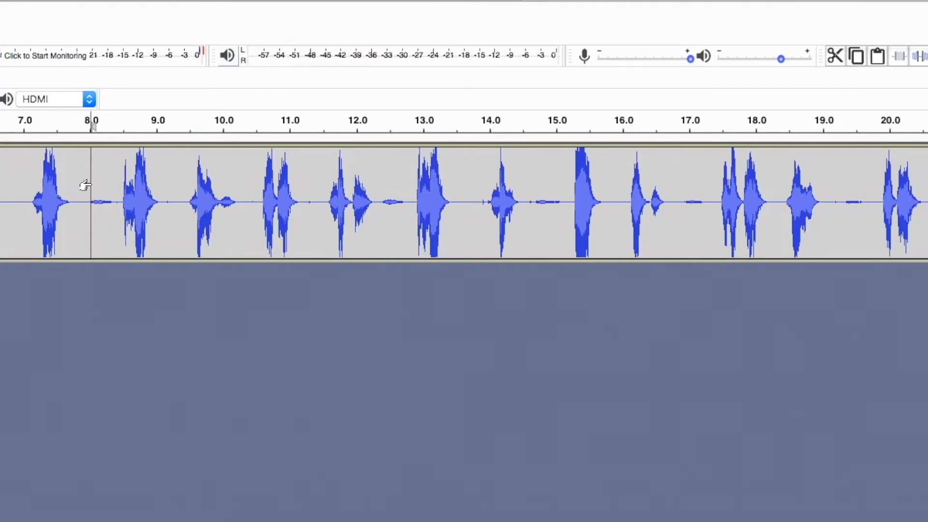
Delete the audio between about 8.0 and 9.3 seconds and play the track from the cut to check the join.
left_click_drag(91, 184, 175, 193)
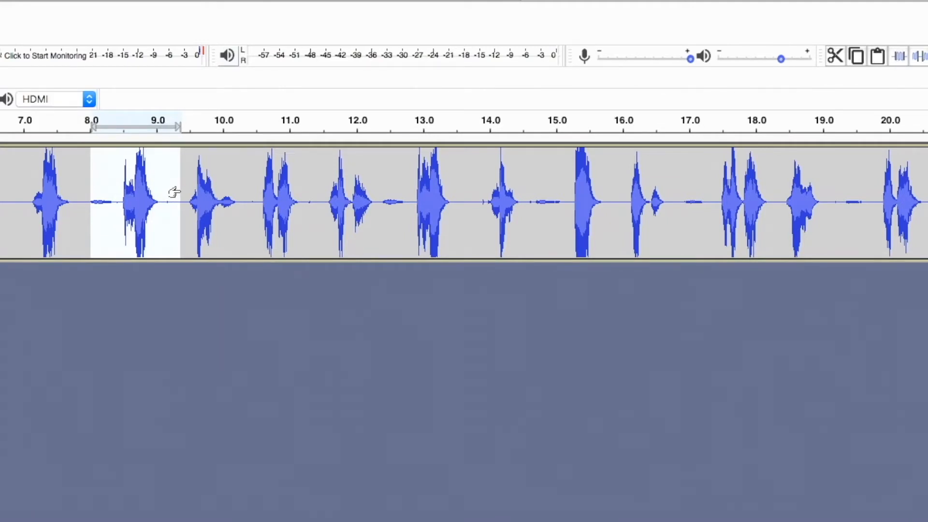
key("Delete")
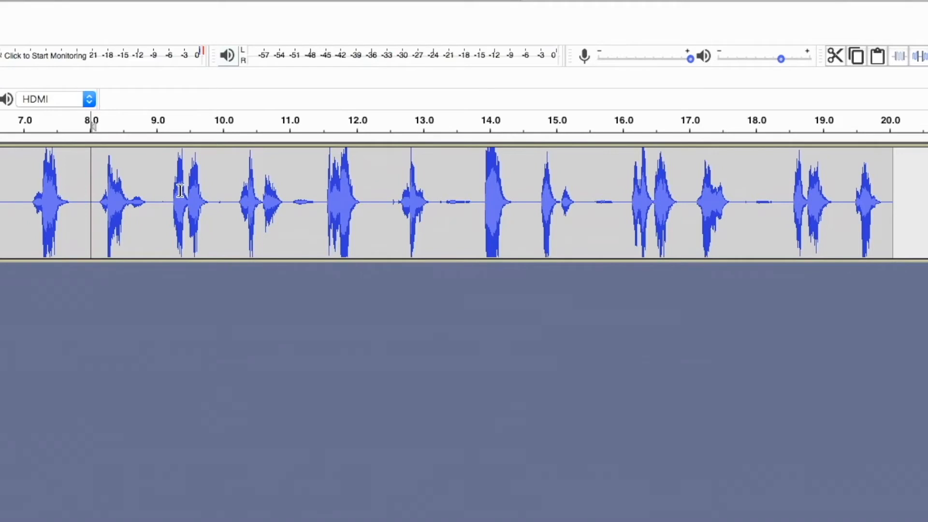
key("space")
key("space")
key("space")
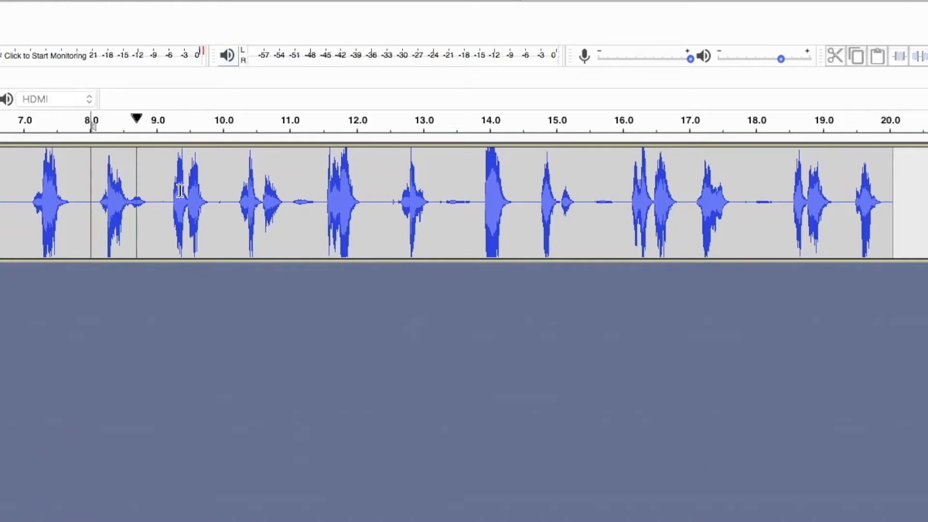
key("space")
key("space")
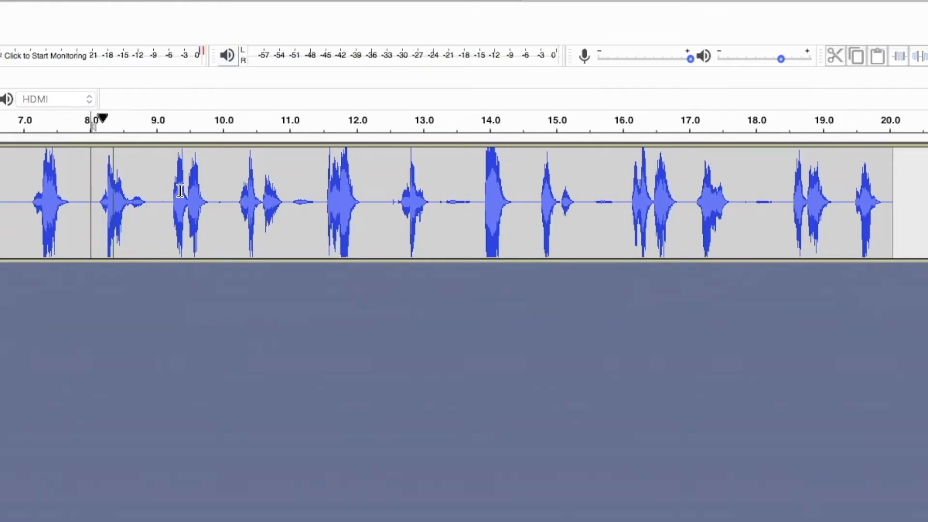
Play the recording repeatedly from about 8 seconds to locate the next unwanted section.
key("space")
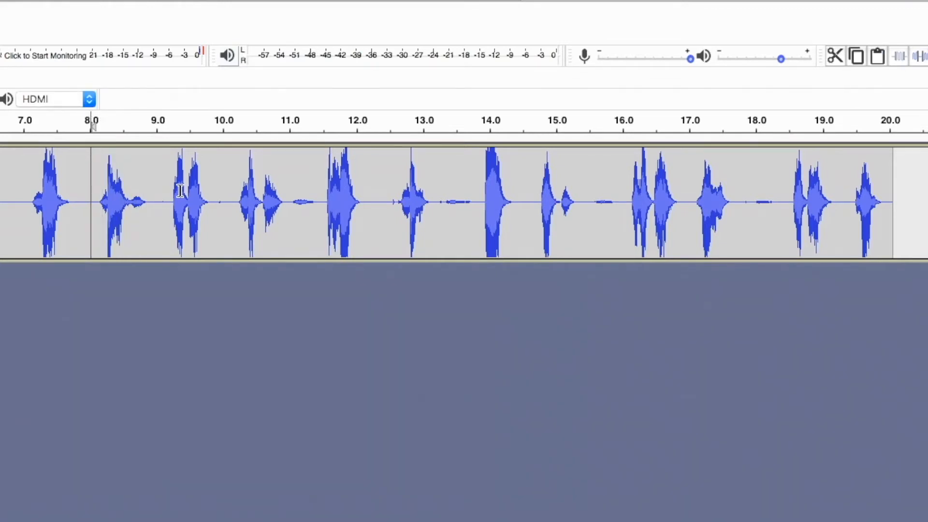
key("space")
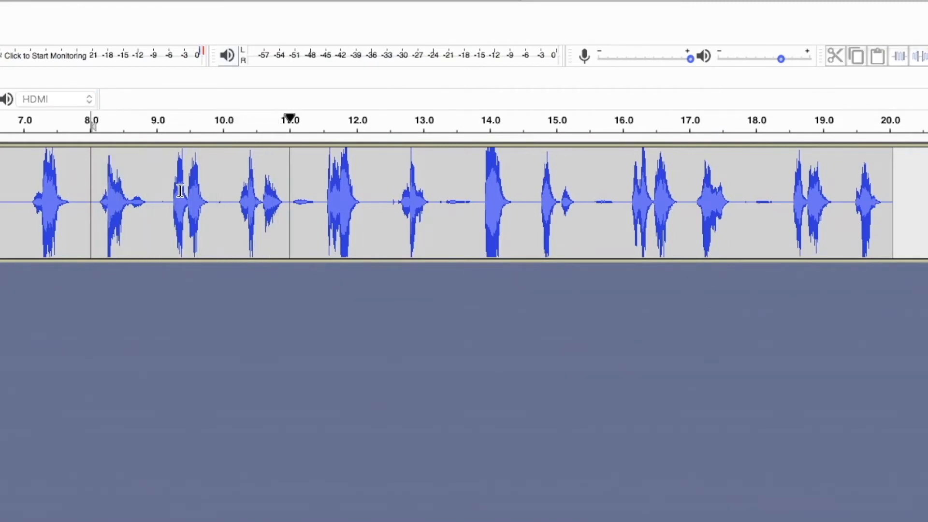
key("space")
key("space")
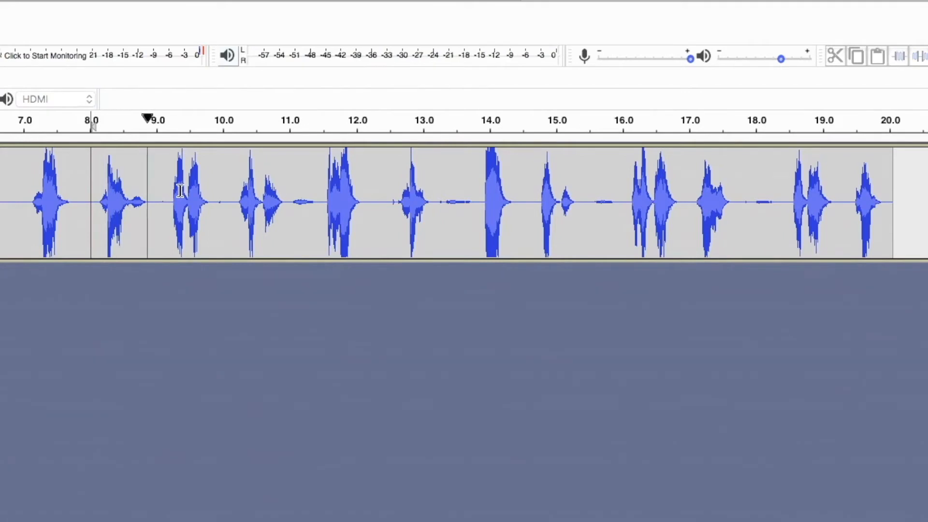
key("space")
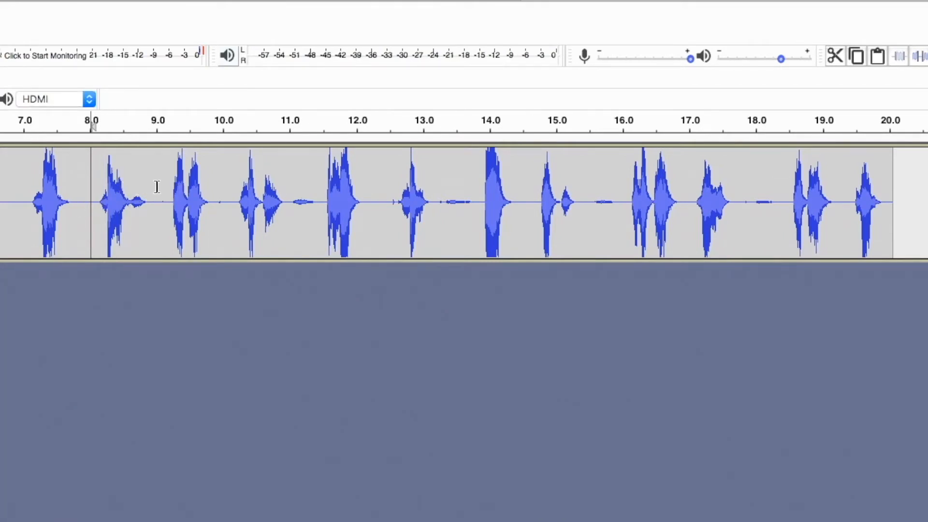
Play the recording from about 9 seconds, and cut the section between about 9.0 and 10.1 seconds.
left_click(157, 188)
key("space")
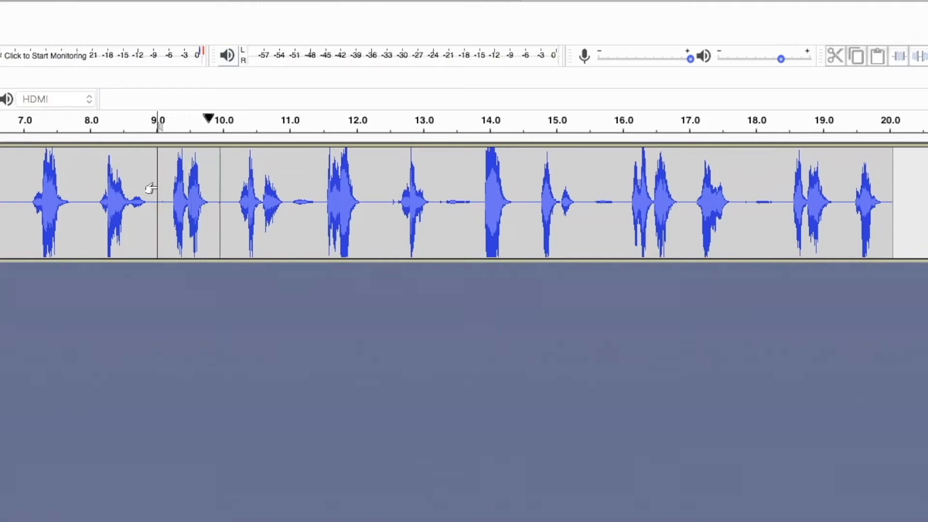
key("space")
left_click_drag(152, 188, 220, 207)
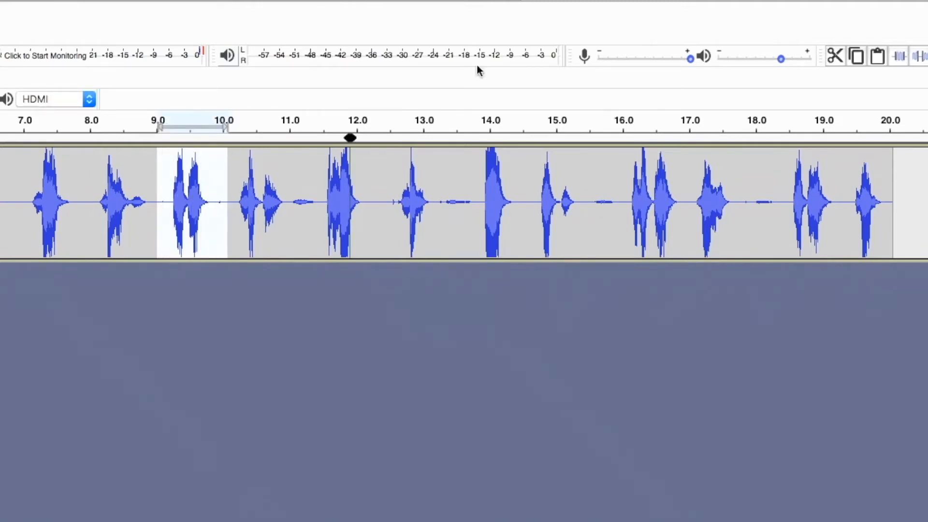
left_click(838, 59)
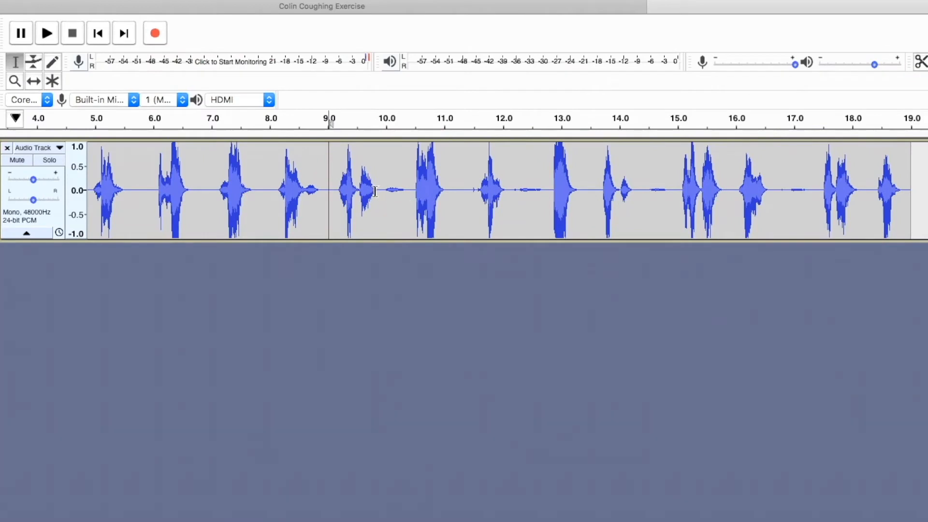
Delete the audio between about 9.9 and 11.3 seconds and play the track from the cut to check the join.
left_click_drag(382, 190, 463, 221)
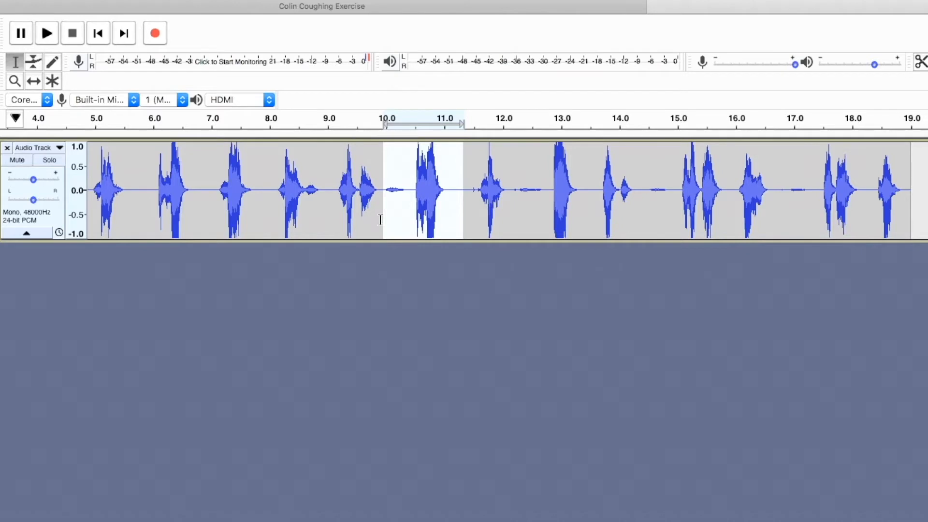
key("Delete")
key("space")
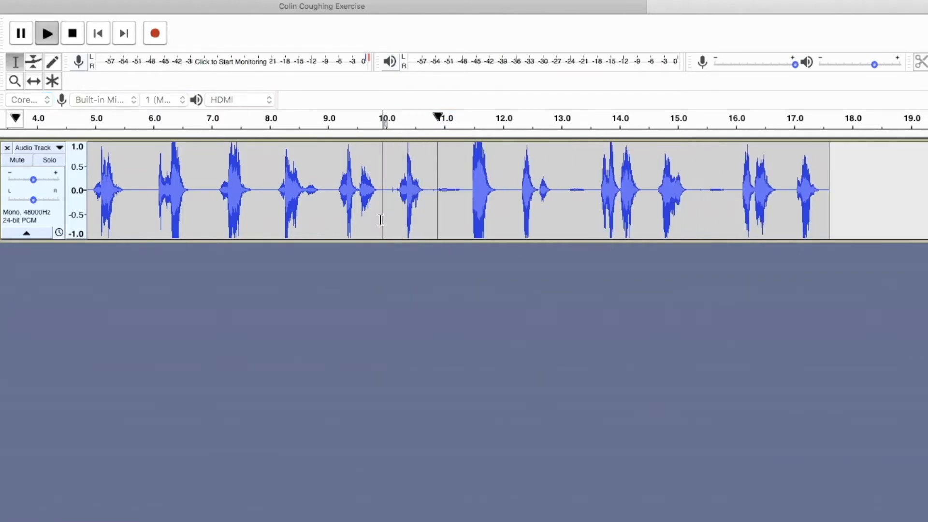
key("space")
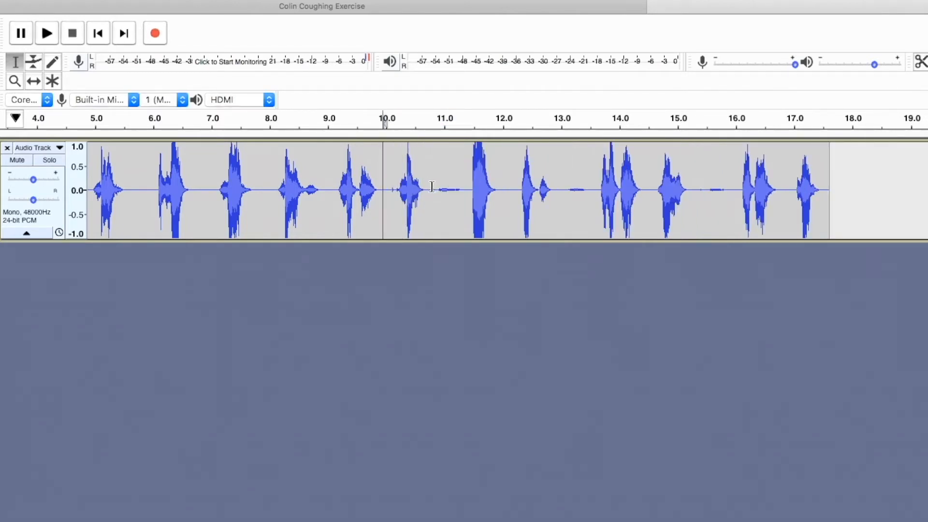
Delete the audio between about 10.8 and 12.1 seconds, and cut the resulting track's section between about 11.6 and 13.2 seconds.
left_click_drag(432, 187, 508, 217)
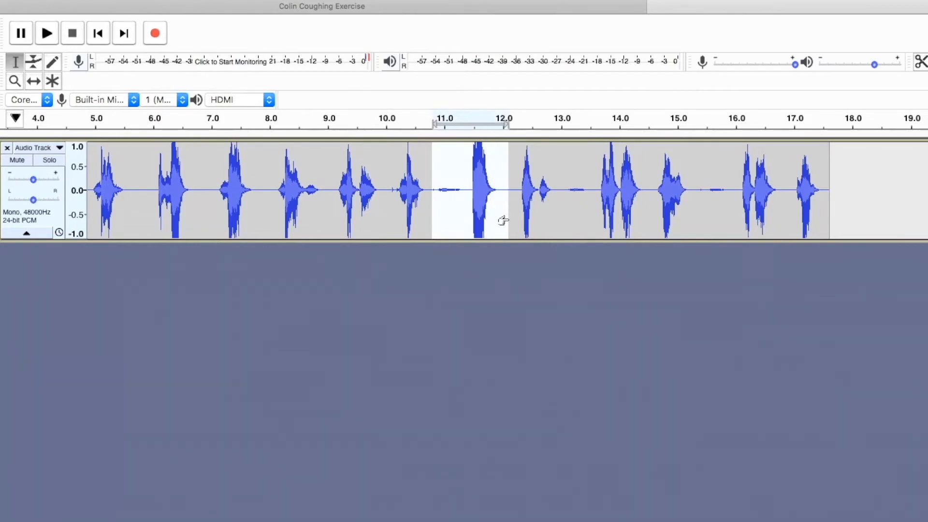
key("Delete")
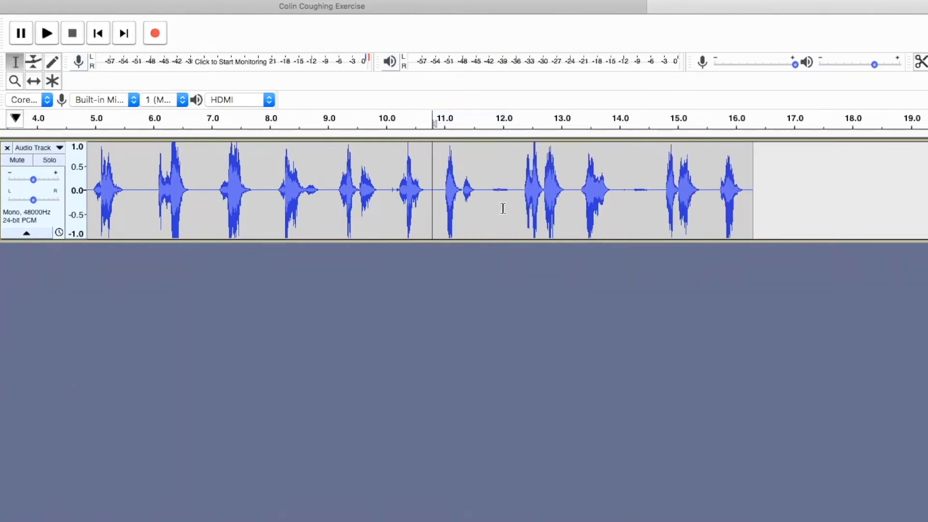
left_click_drag(481, 193, 572, 216)
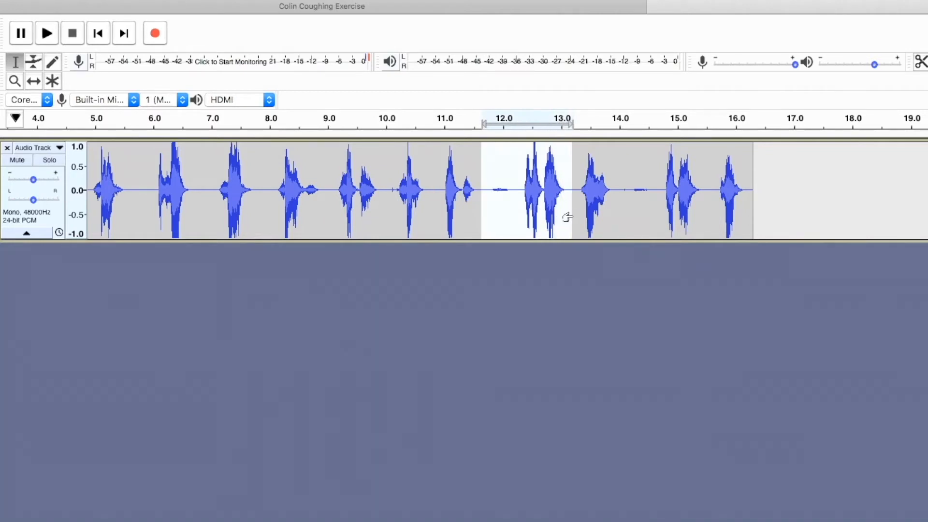
key("space")
mouse_move(228, 4)
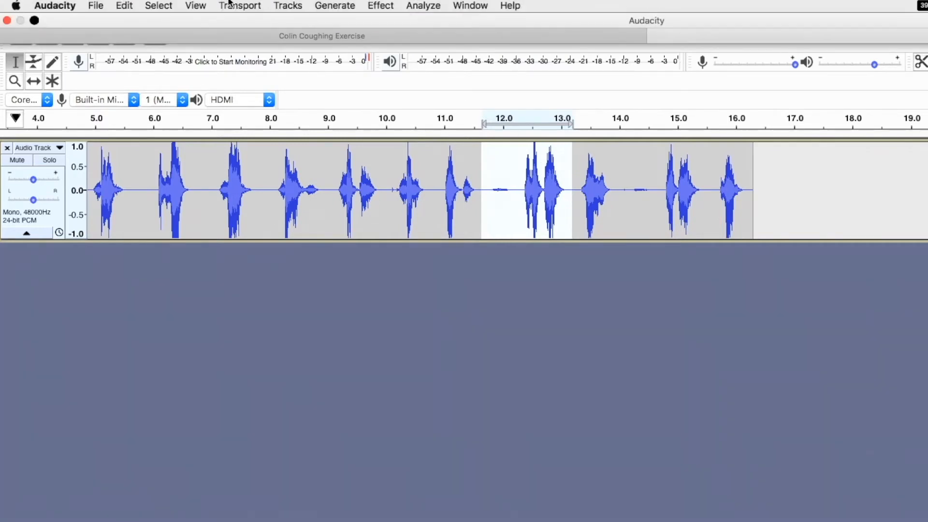
left_click(122, 6)
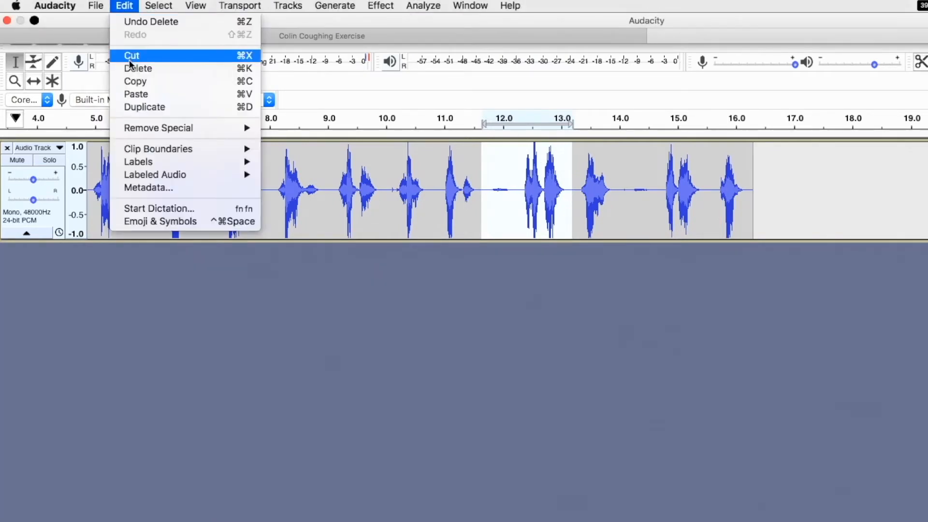
left_click(129, 58)
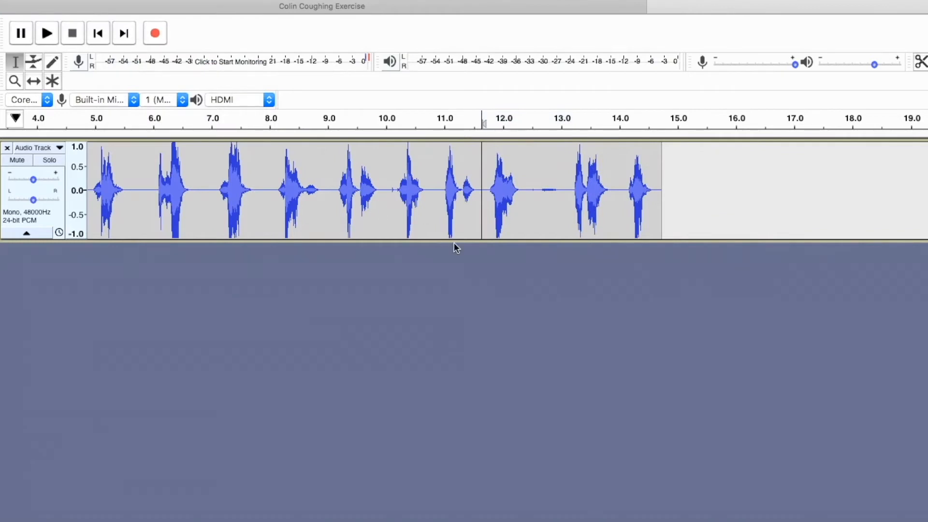
Play the track from the last cut, and delete the audio between about 12.5 and 14.0 seconds.
key("space")
left_click_drag(530, 195, 617, 224)
key("Delete")
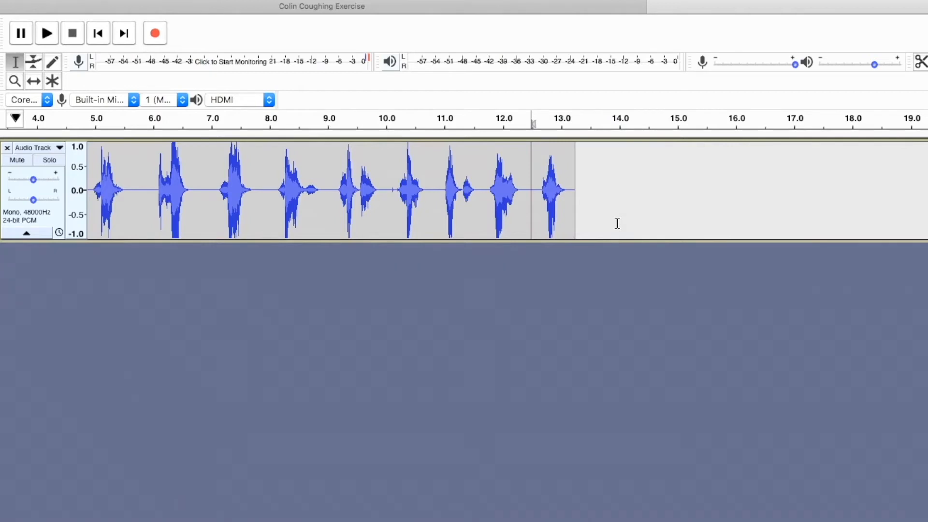
Play the edited recording from the beginning to check the first few seconds.
left_click(98, 34)
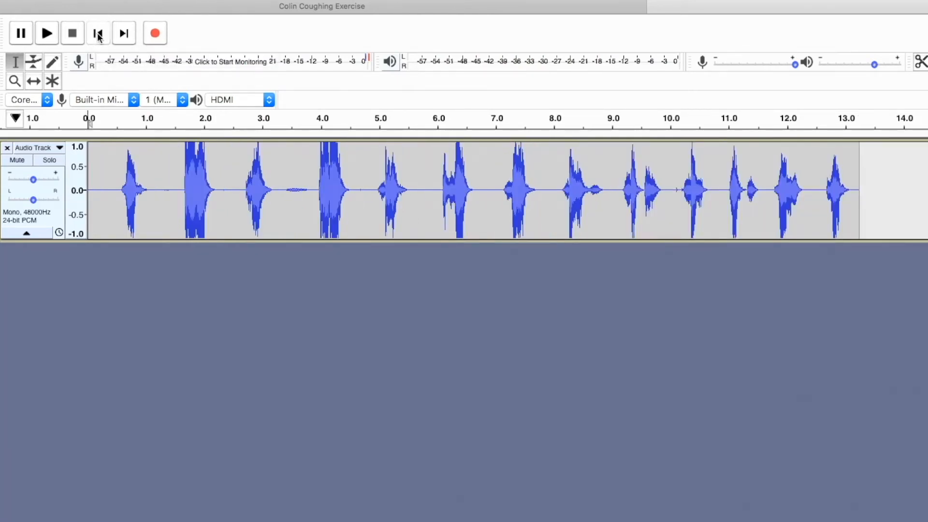
key("space")
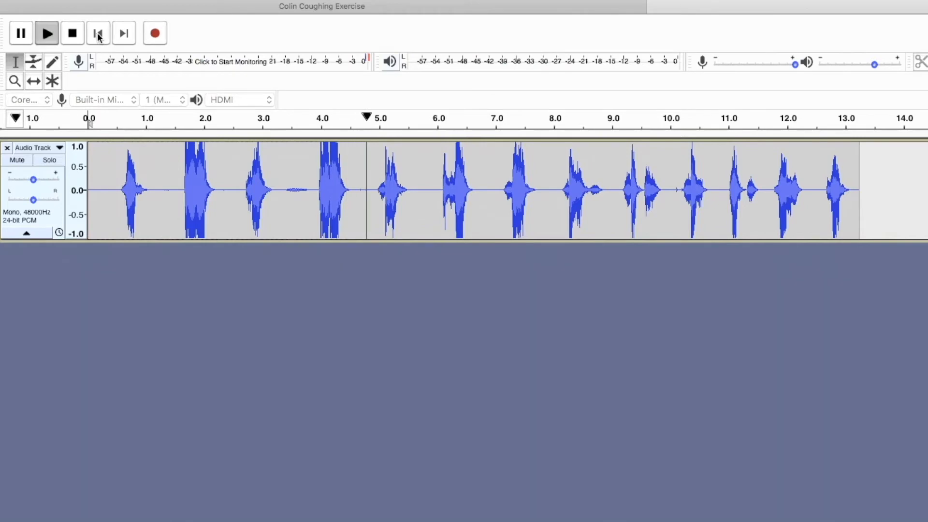
key("space")
Delete the audio between about 0.85 and 2.7 seconds, leaving almost no pause, and play the track from the beginning.
left_click_drag(152, 190, 232, 209)
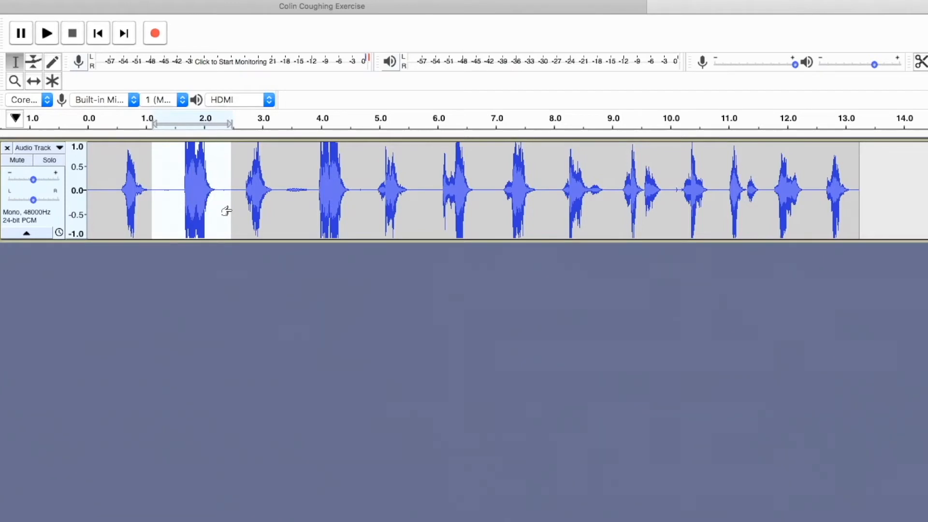
left_click(121, 194)
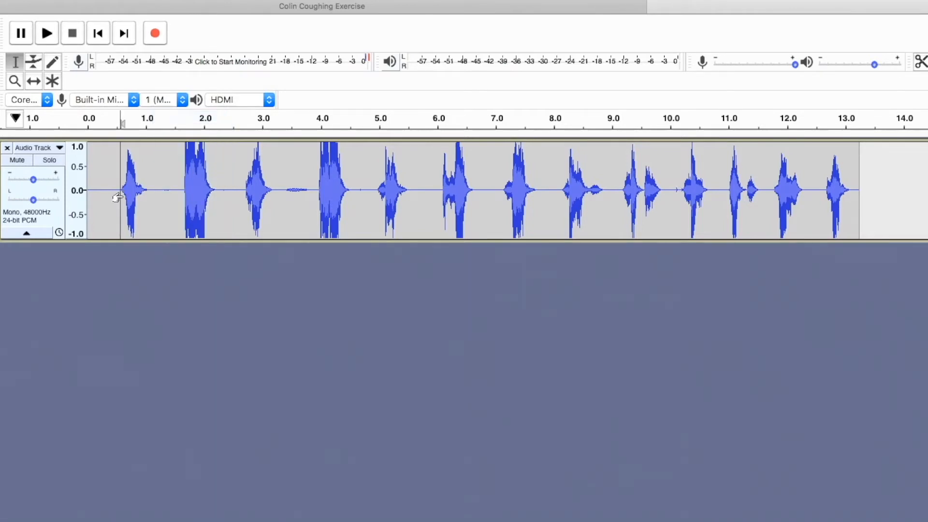
left_click_drag(137, 192, 248, 222)
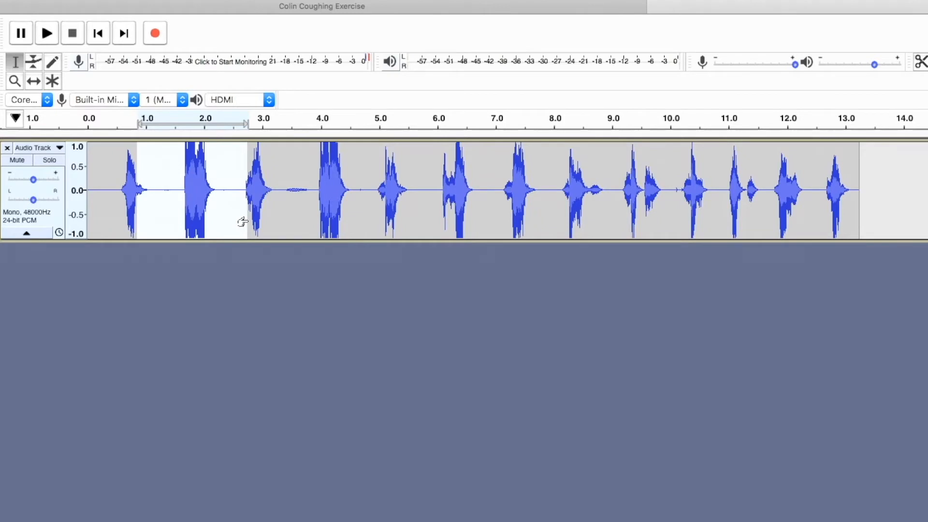
key("Delete")
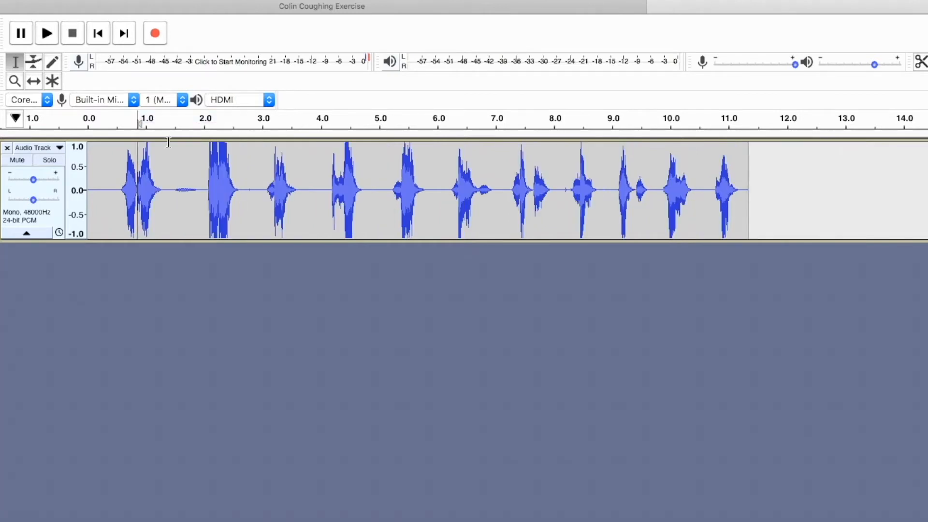
left_click(98, 33)
key("space")
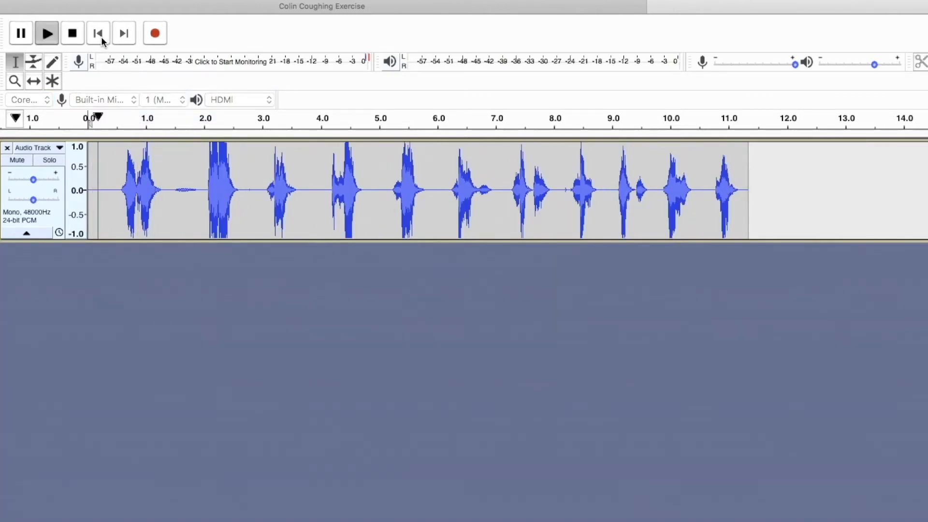
left_click(101, 38)
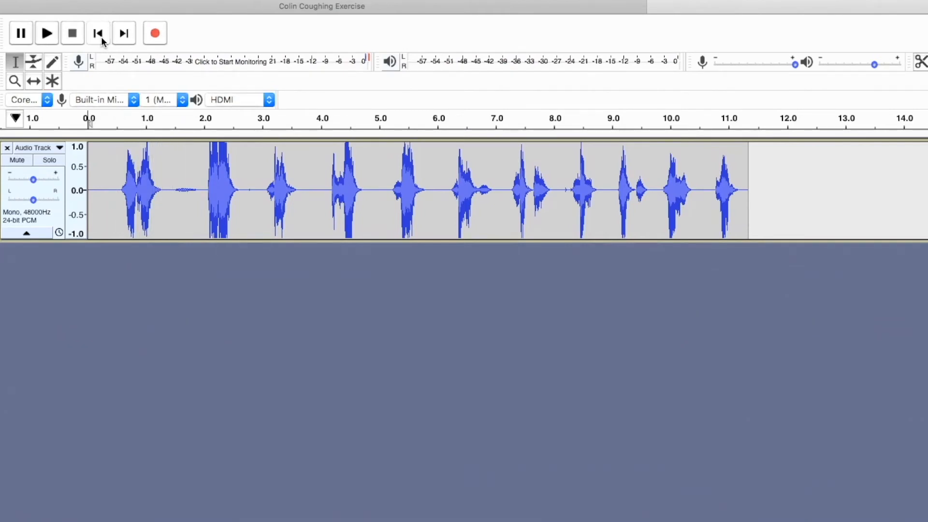
Undo the last three edits one by one: two deletions and the cut.
mouse_move(58, 2)
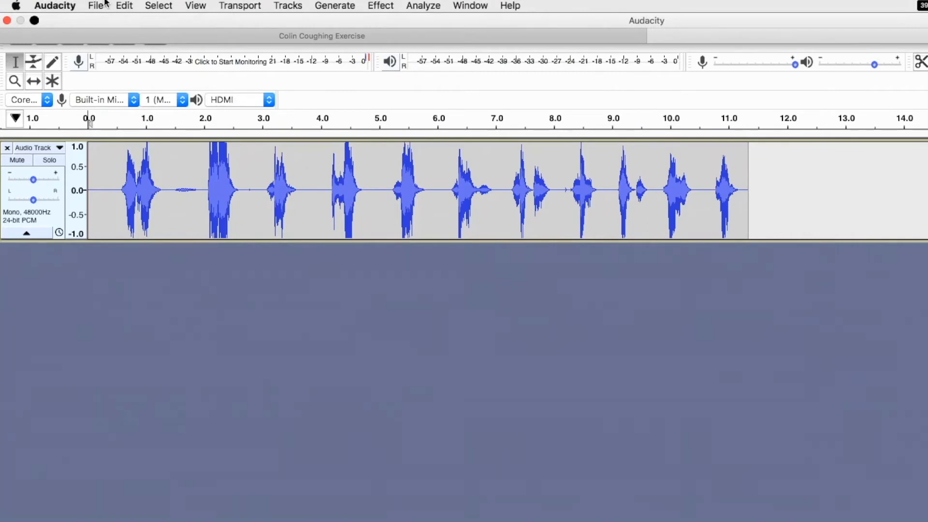
left_click(128, 6)
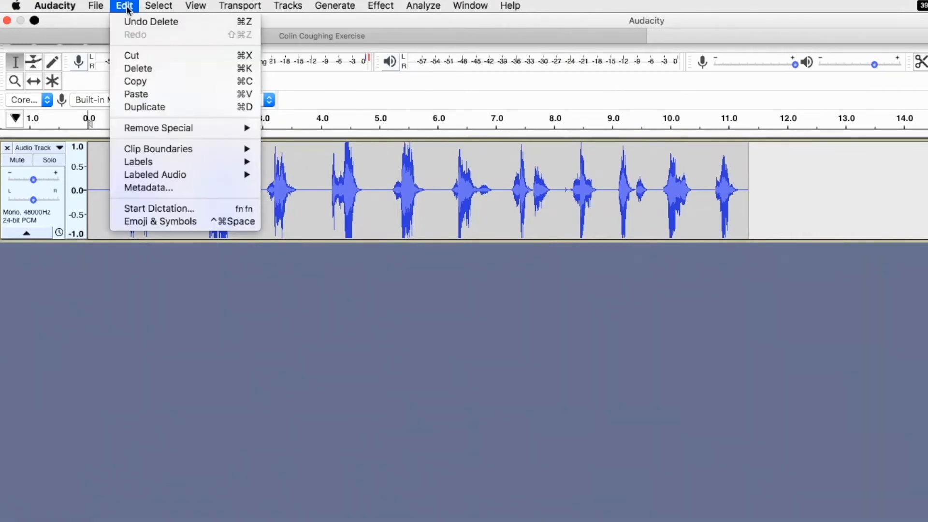
left_click(135, 27)
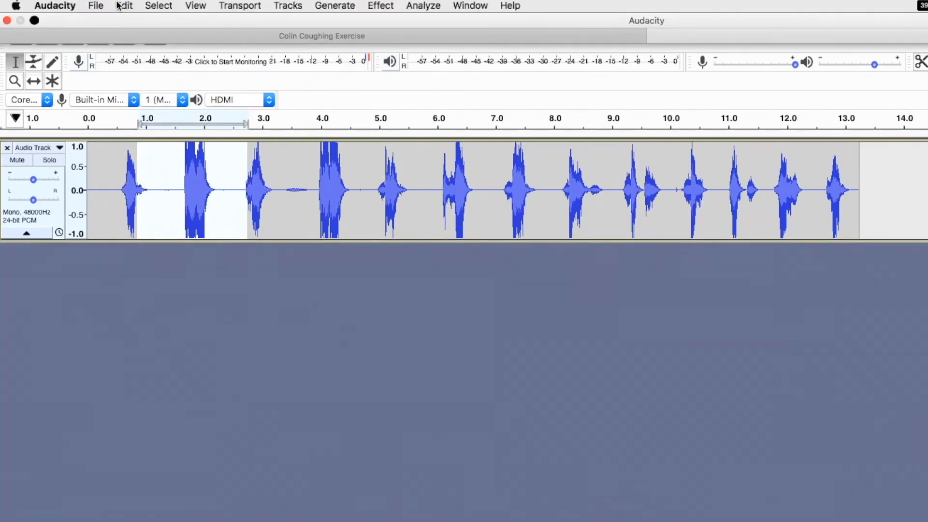
left_click(121, 6)
left_click(126, 19)
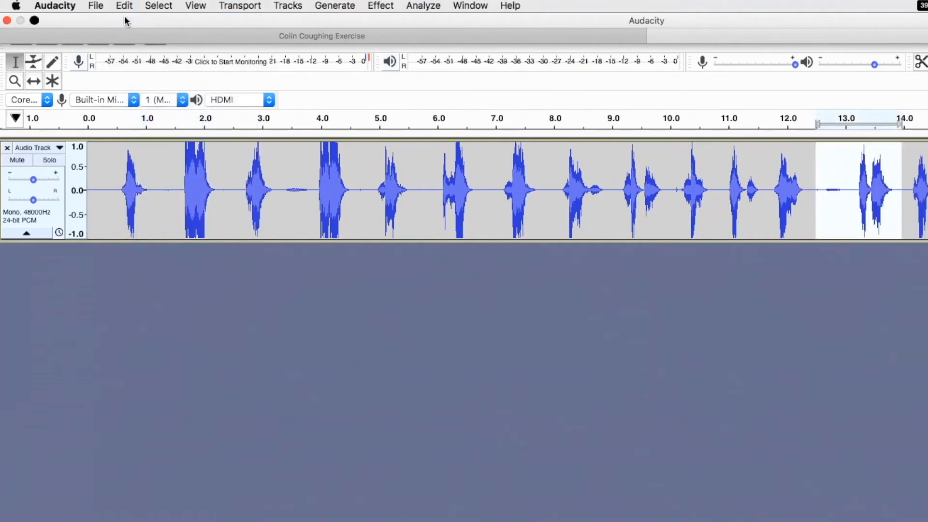
left_click(125, 5)
left_click(127, 21)
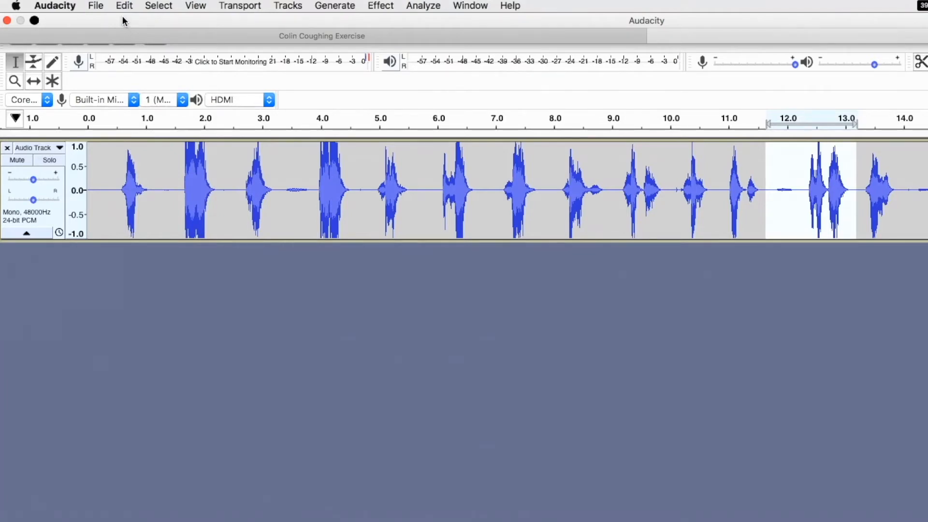
Redo the cut near 11.6 seconds and the deletion near 12.5 seconds.
left_click(124, 5)
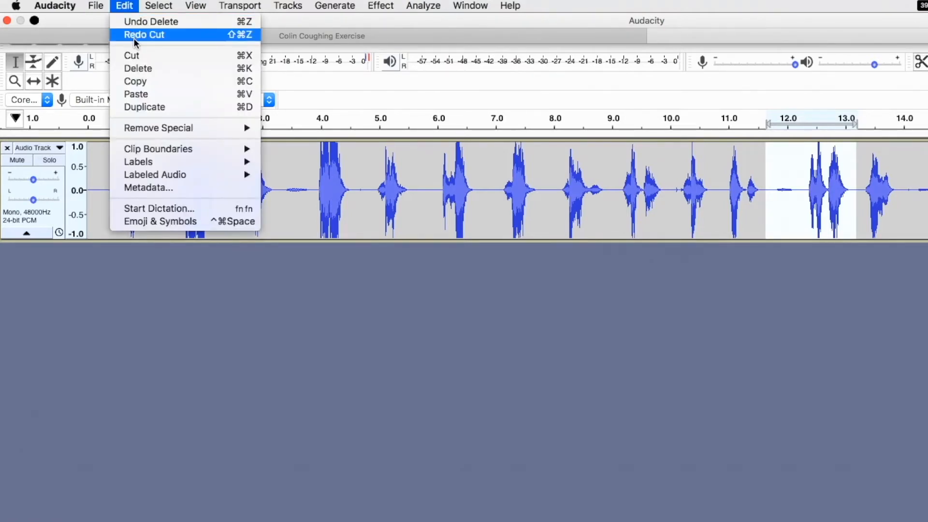
left_click(135, 37)
left_click(131, 4)
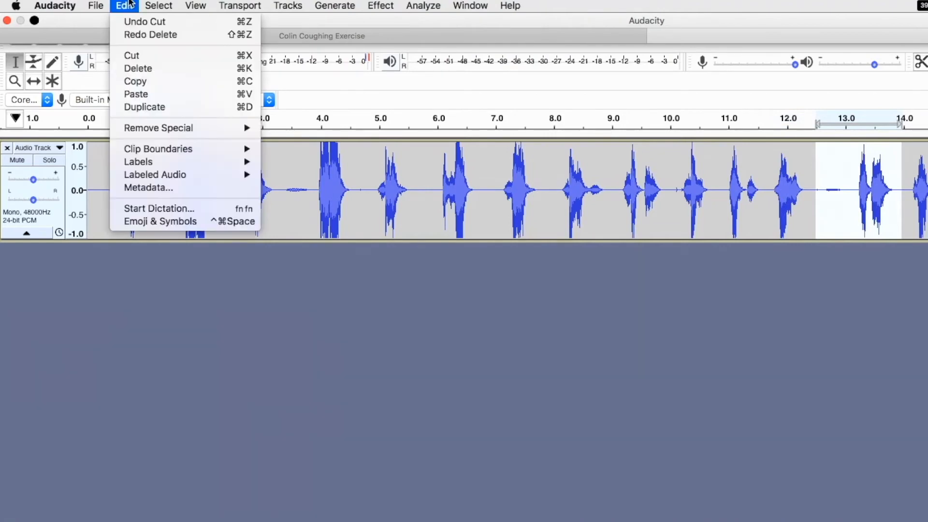
left_click(135, 36)
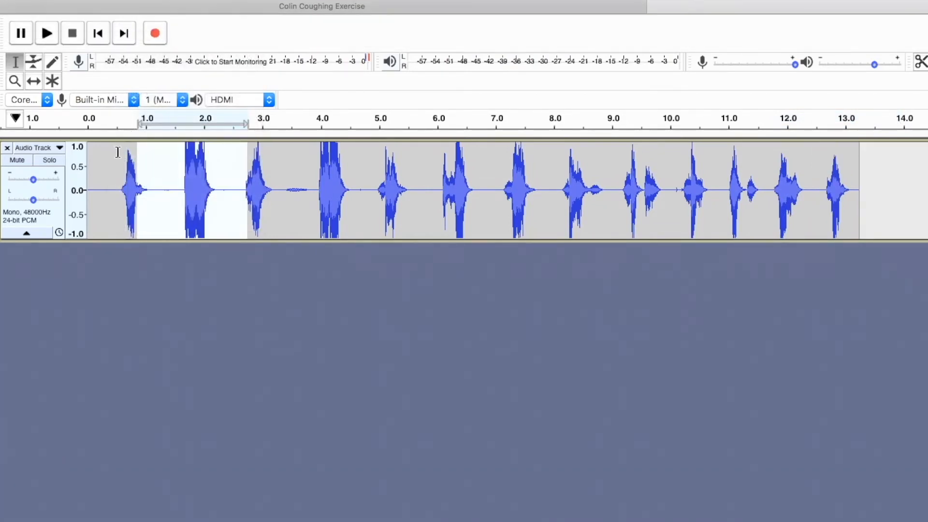
Place the cursor at 0.975 seconds and zoom in on the waveform around it.
left_click(140, 189)
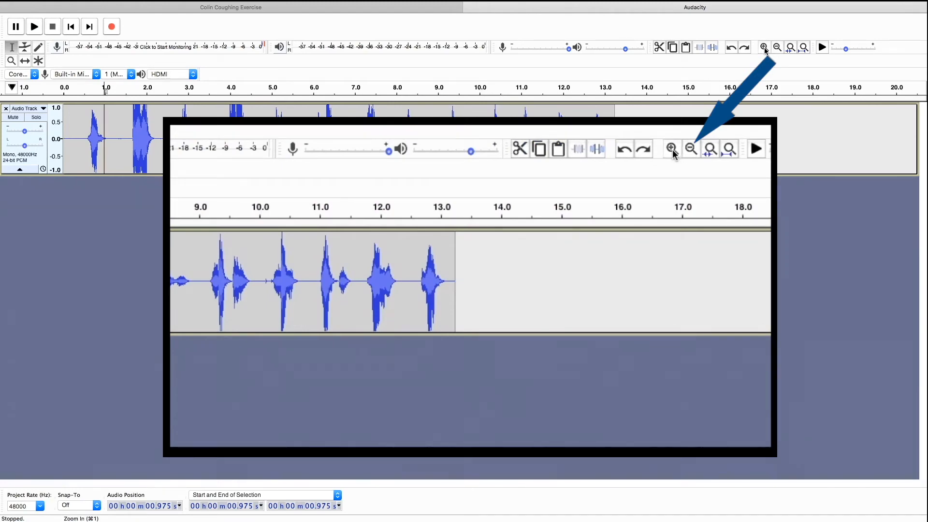
left_click(764, 47)
left_click(764, 47)
left_click(764, 47)
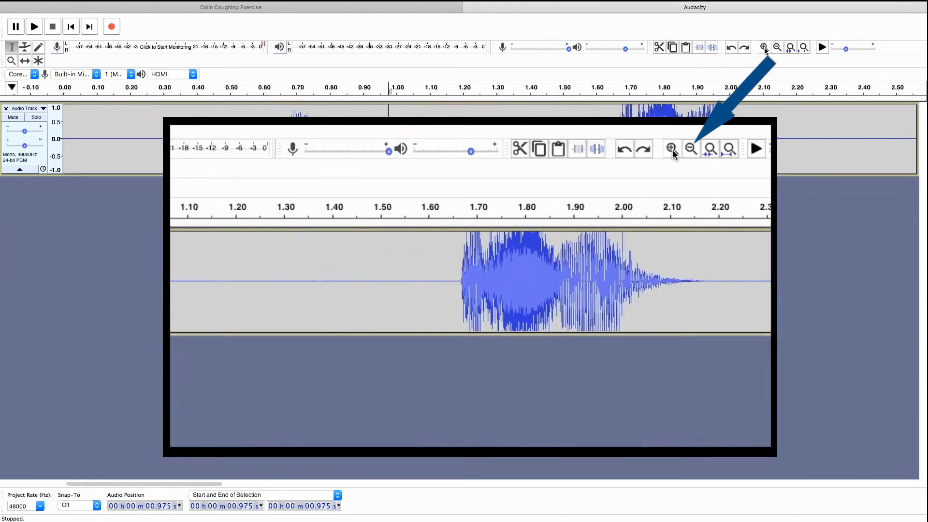
Play the track from 0.527 seconds and delete the audio between about 1.01 and 2.36 seconds.
left_click(764, 46)
left_click(777, 47)
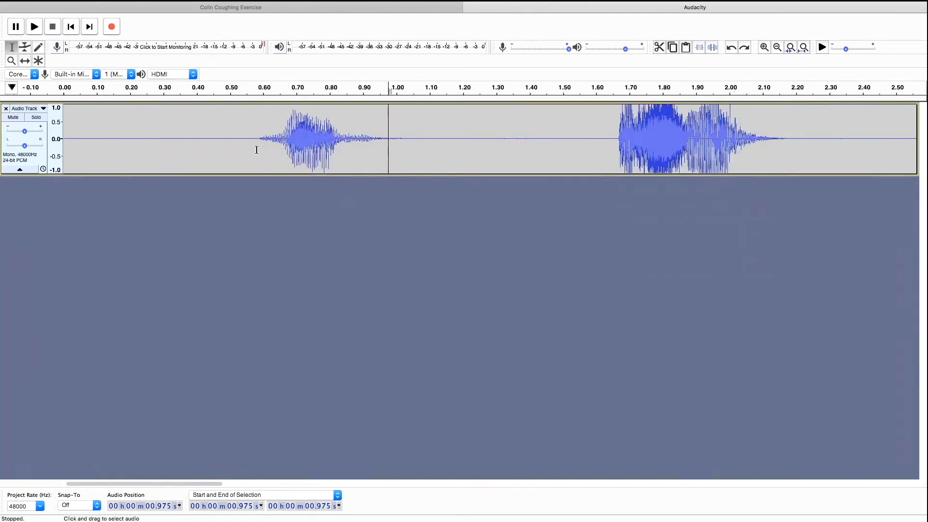
left_click(238, 143)
key("space")
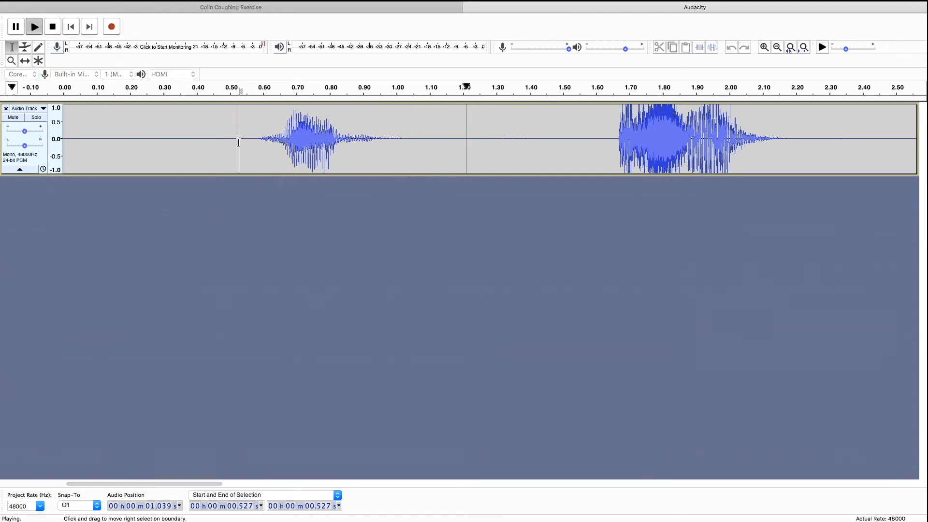
key("space")
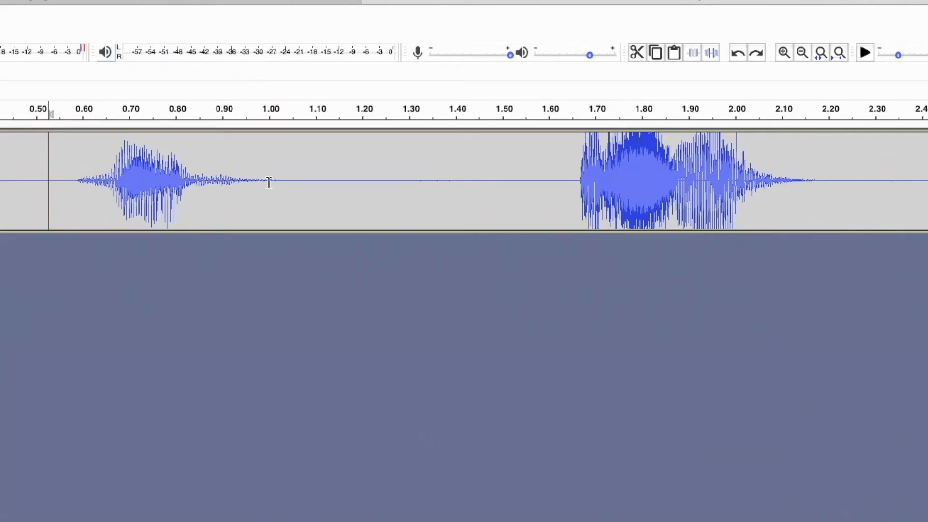
left_click_drag(275, 181, 903, 212)
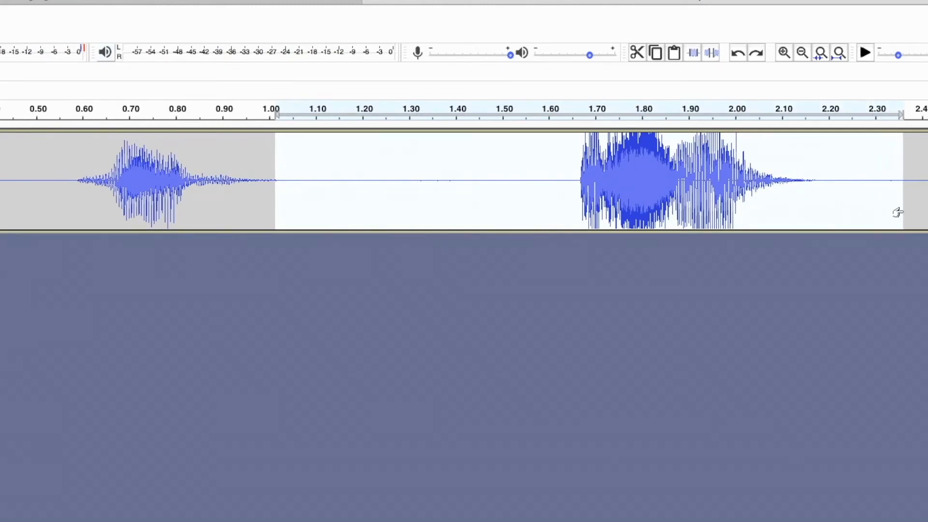
key("Delete")
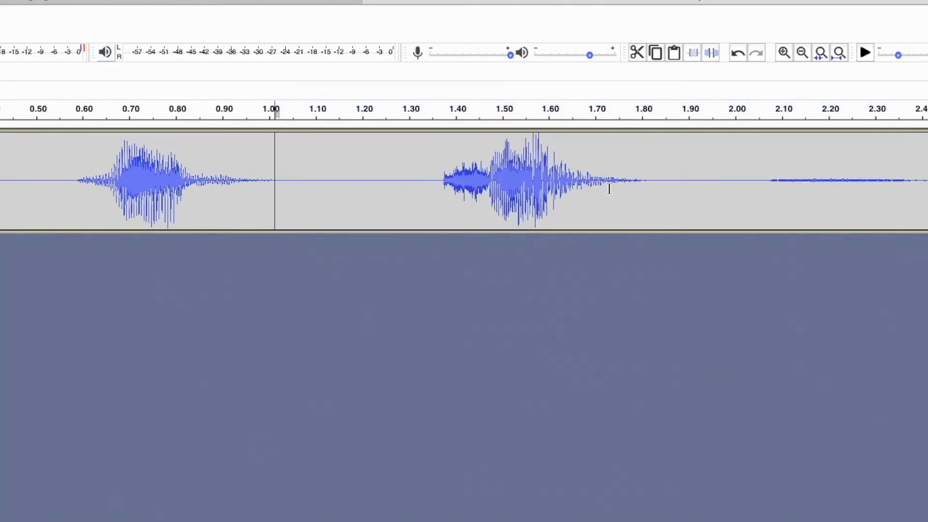
Play the track from the beginning and delete the silence in about its first 0.5 seconds.
left_click(798, 57)
left_click(799, 57)
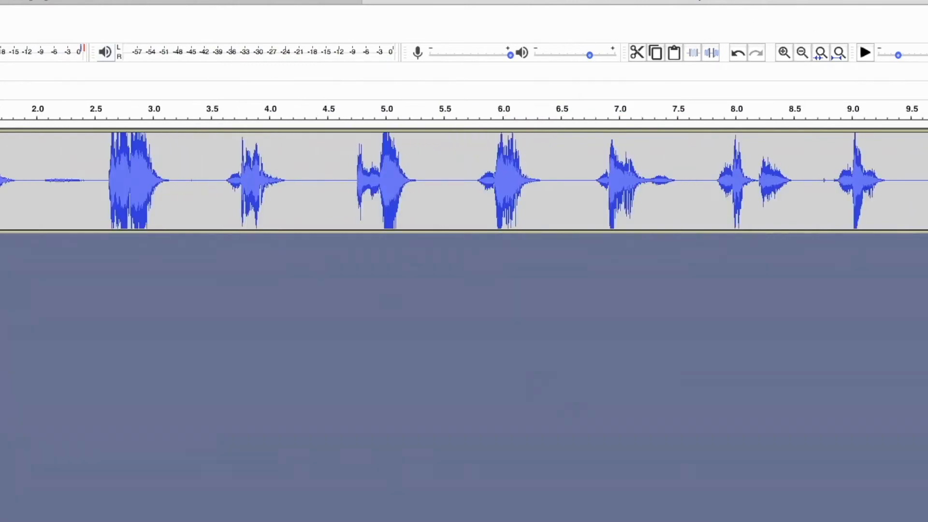
left_click(70, 25)
key("space")
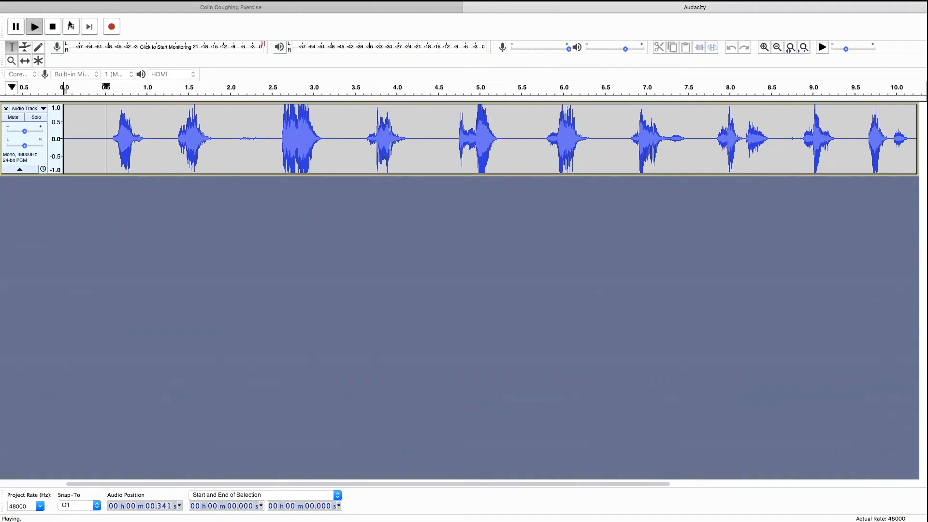
key("space")
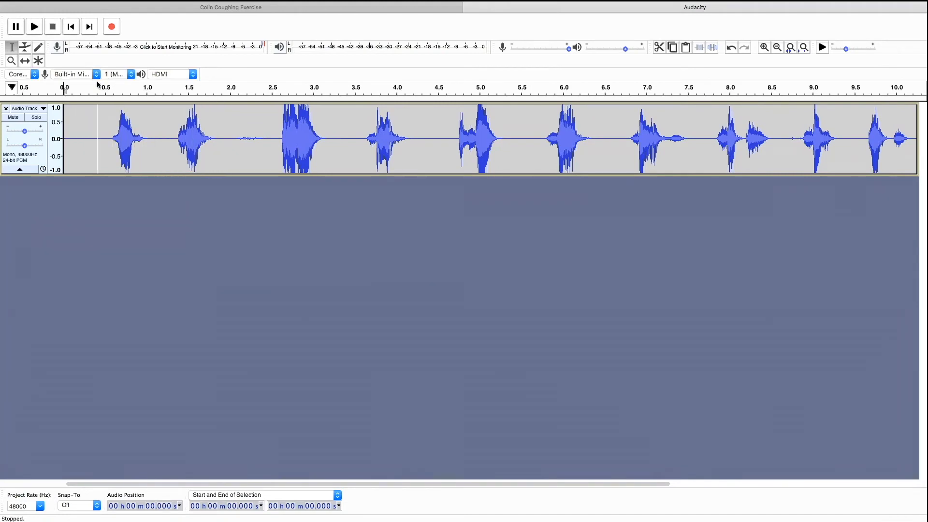
left_click_drag(109, 138, 56, 141)
key("Delete")
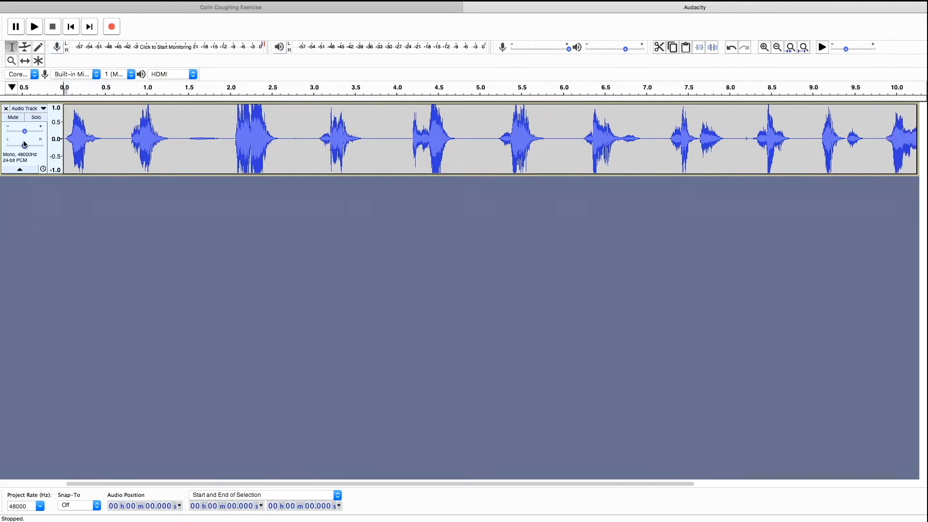
Play the trimmed track from the start and delete the audio between 1.306 and 2.873 seconds.
key("space")
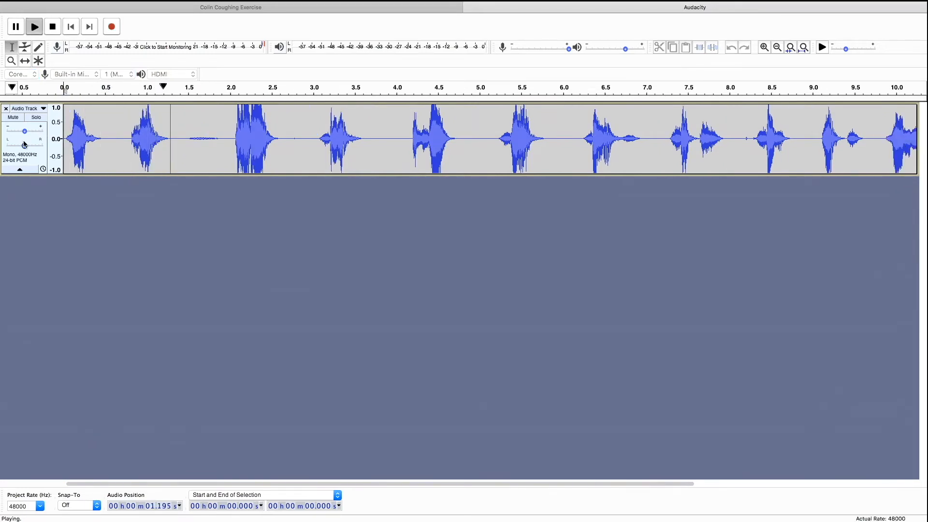
key("space")
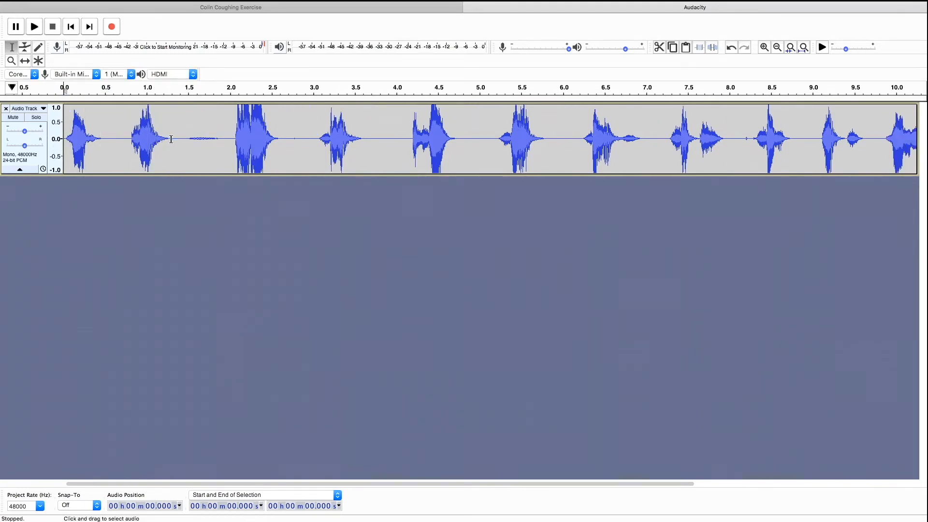
left_click_drag(172, 139, 303, 156)
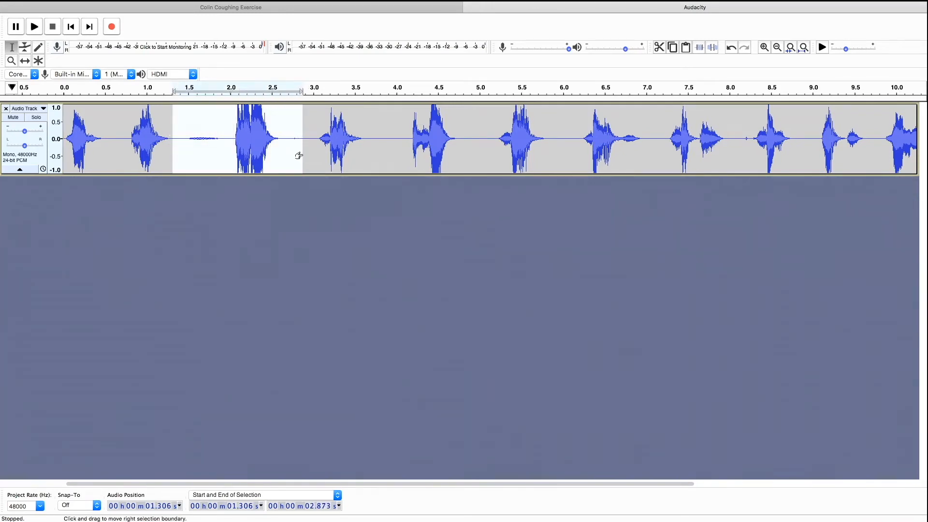
key("Delete")
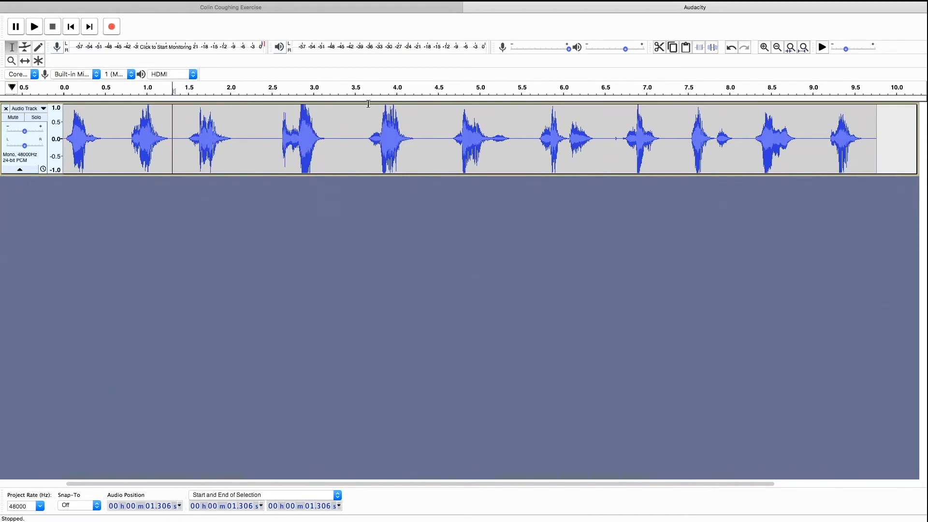
Play from the beginning, delete the audio between about 2.1 and 3.4 seconds, and play on from that point.
double_click(778, 47)
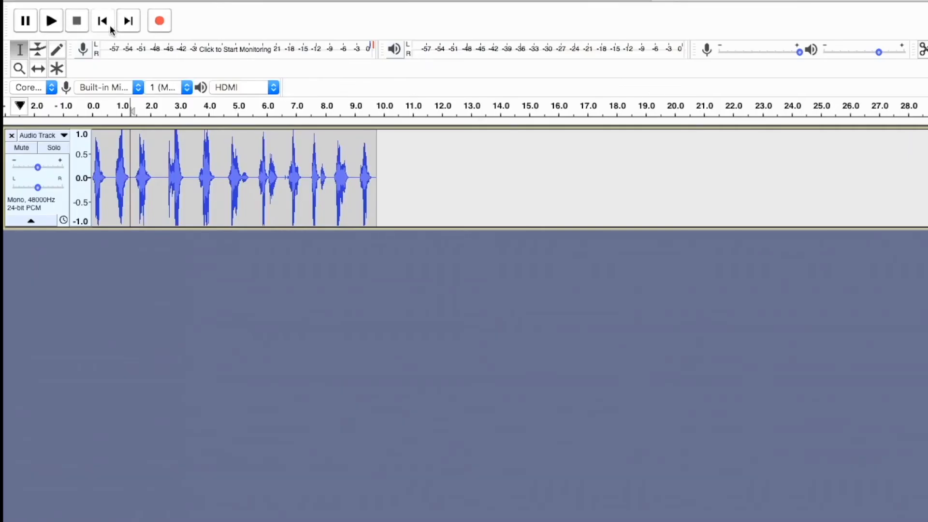
left_click(103, 21)
key("space")
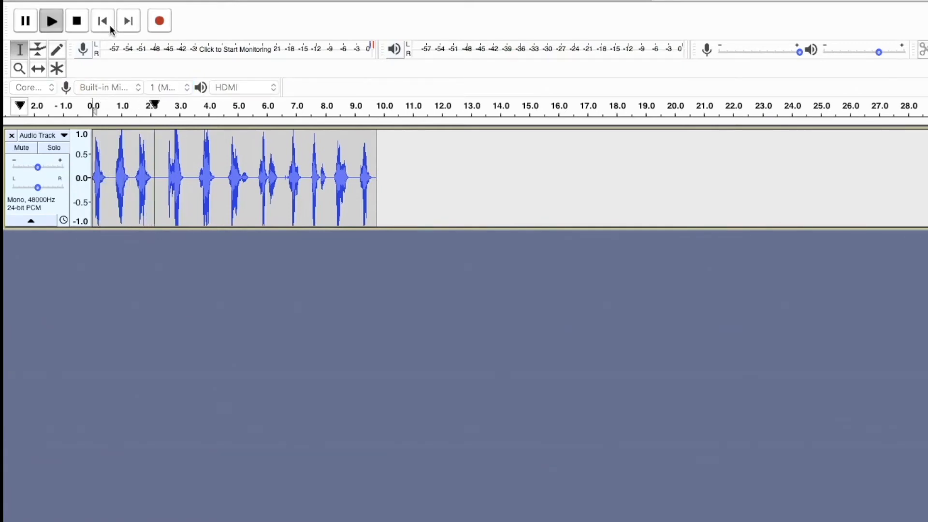
key("space")
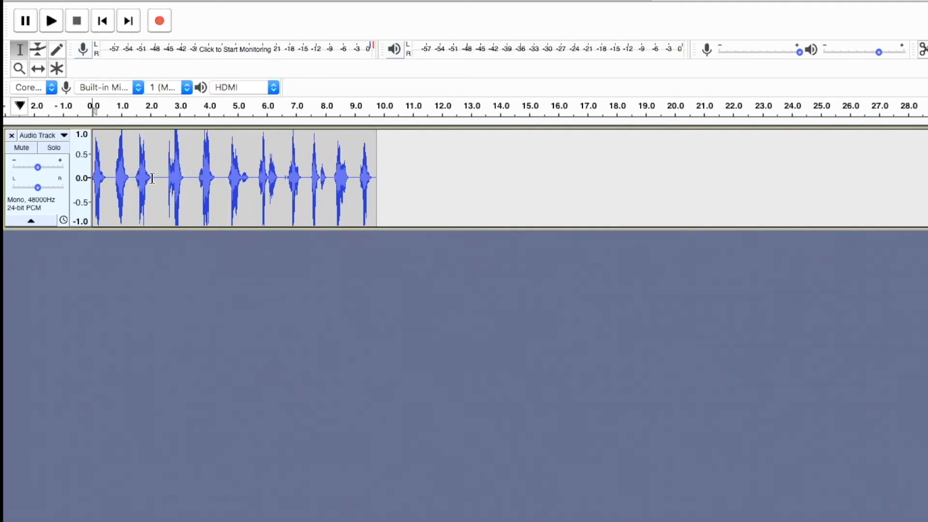
left_click_drag(152, 177, 191, 187)
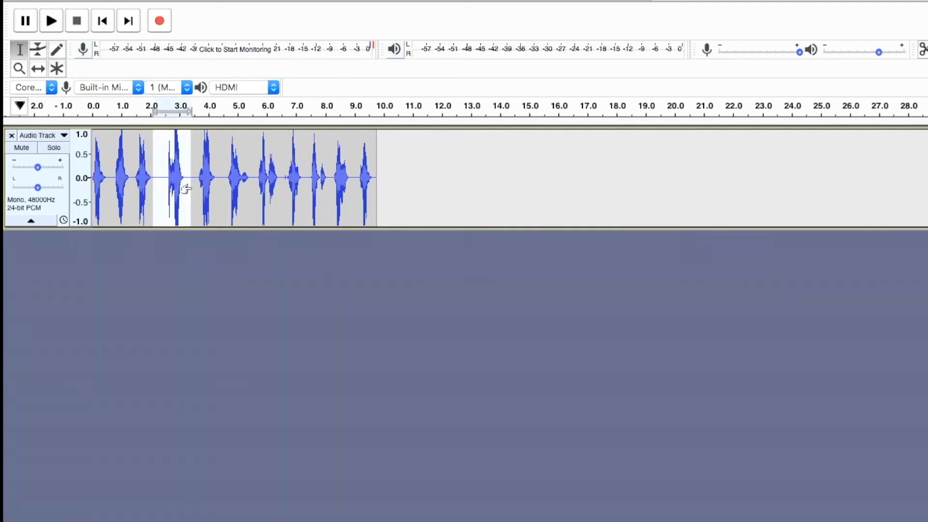
key("Delete")
key("space")
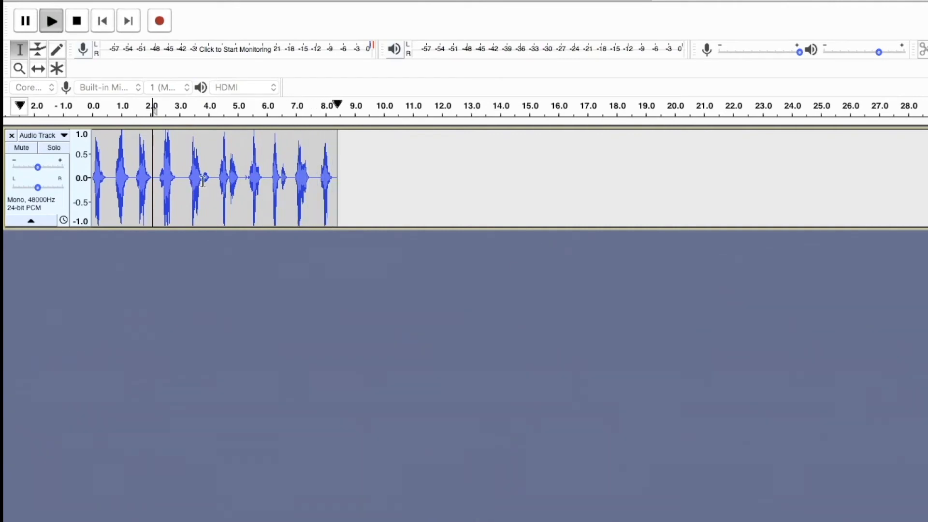
Play from about 5.2 seconds and zoom in on the section between 5.225 and 6.014 seconds to inspect its waveform.
left_click(244, 178)
key("space")
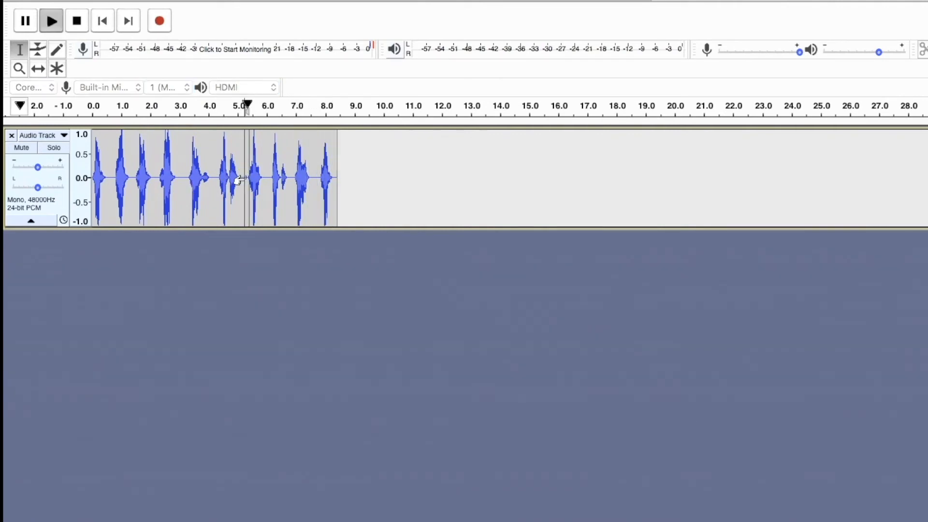
key("space")
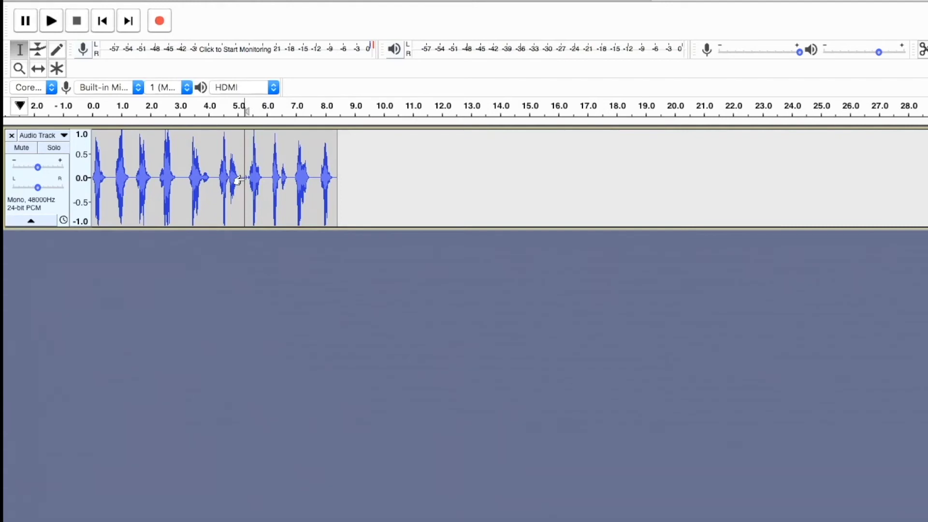
left_click_drag(245, 179, 266, 179)
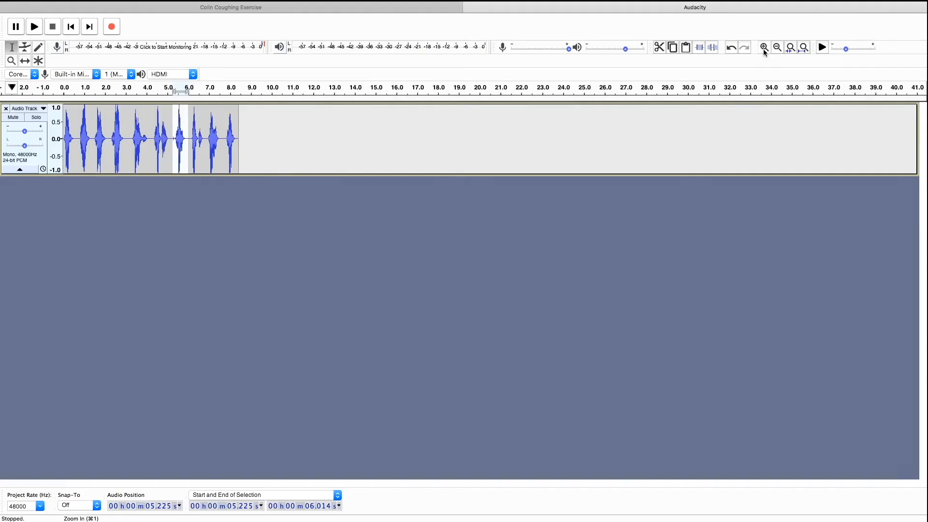
left_click(763, 48)
left_click(764, 48)
left_click(764, 48)
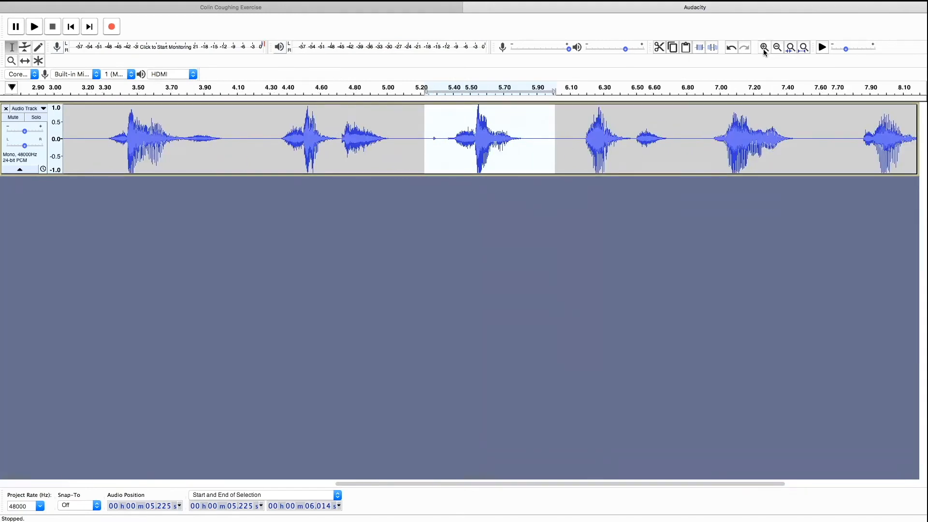
left_click(348, 154)
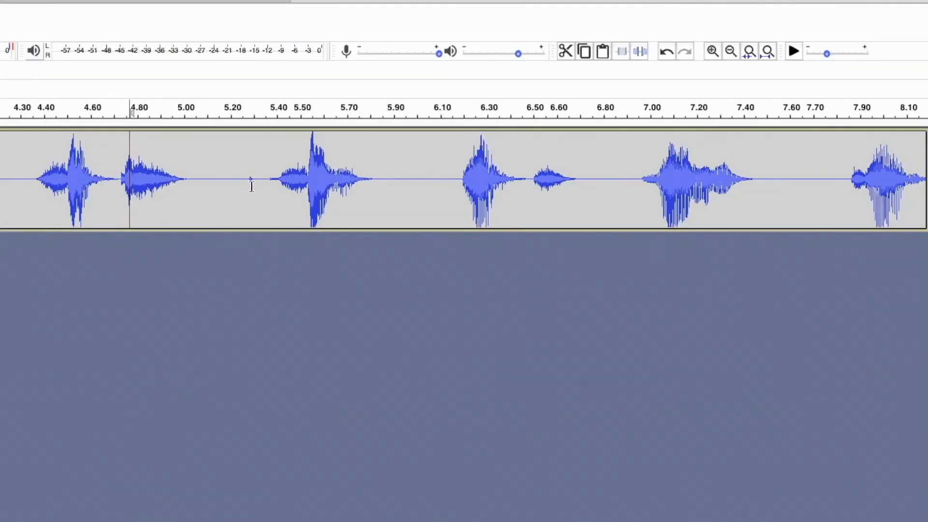
Delete the small noise between about 5.26 and 5.40 seconds and zoom back out on the track.
left_click(244, 187)
key("space")
key("space")
left_click_drag(244, 191, 276, 198)
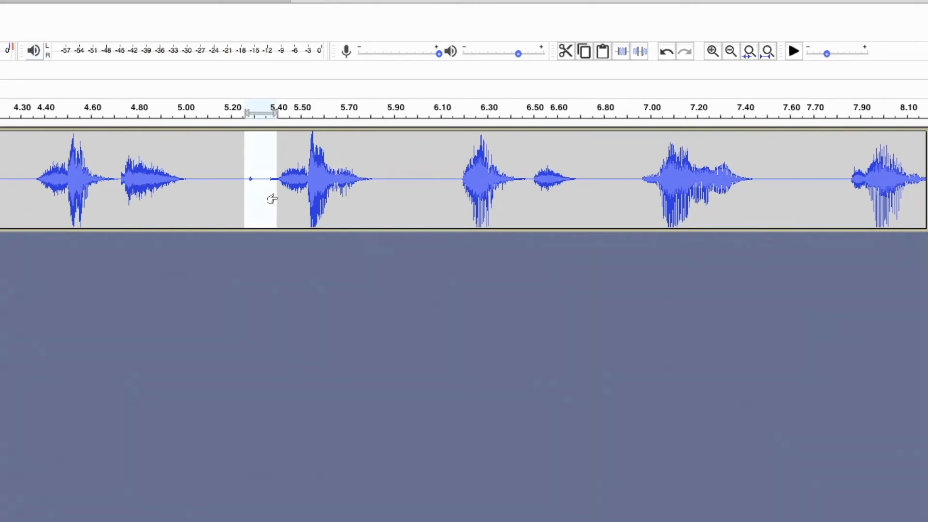
left_click(713, 51)
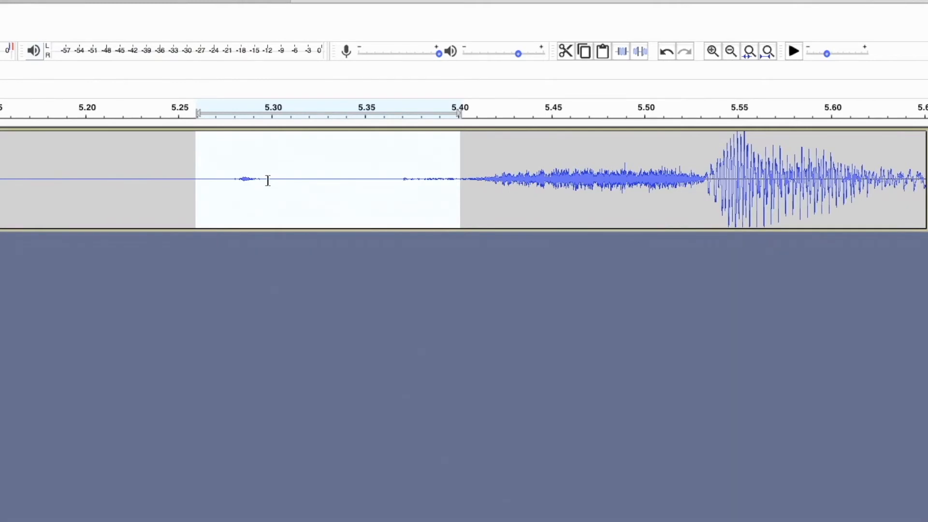
key("Delete")
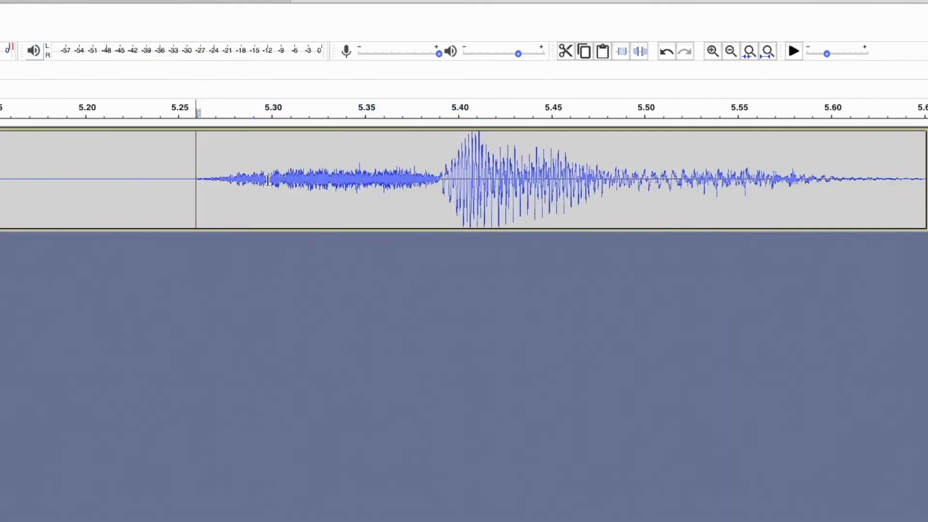
left_click(730, 52)
left_click(730, 52)
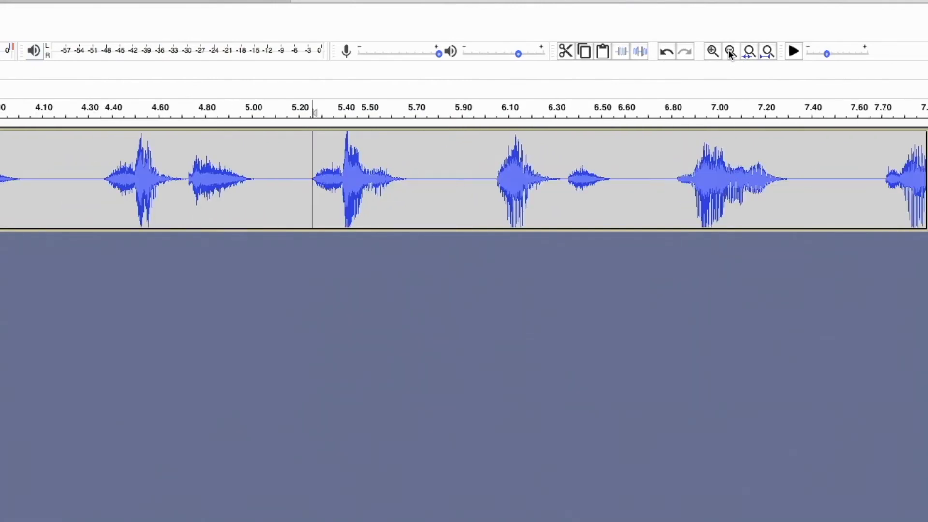
left_click(730, 51)
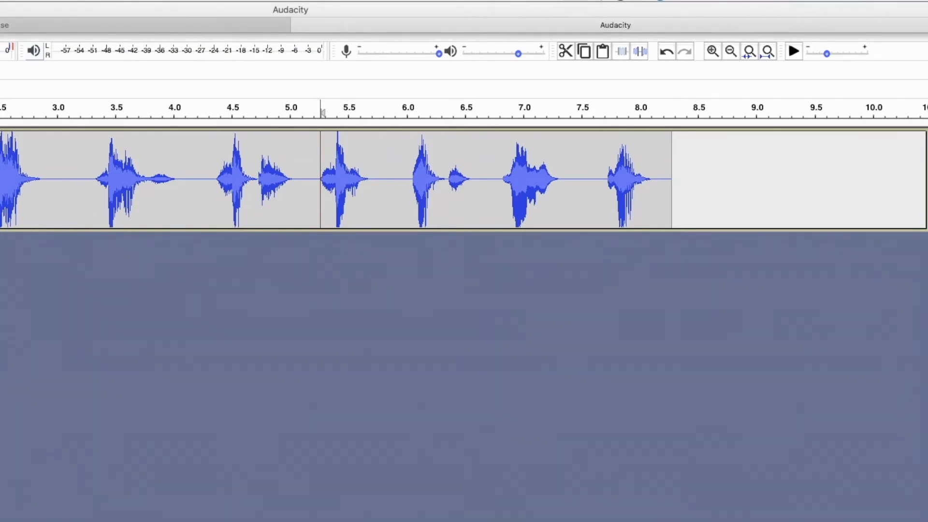
Play the edited track from about 5.2 seconds and again from 4.267 seconds to check the edit.
key("Home")
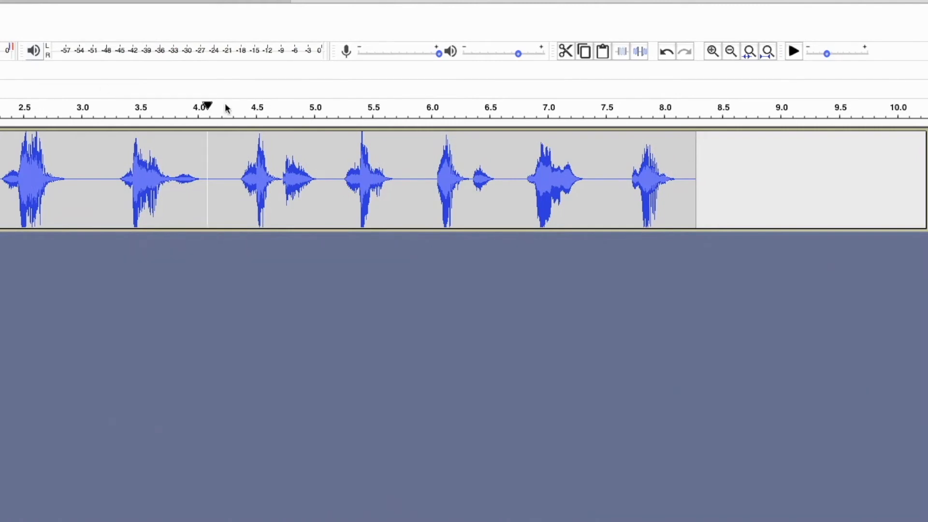
left_click(339, 172)
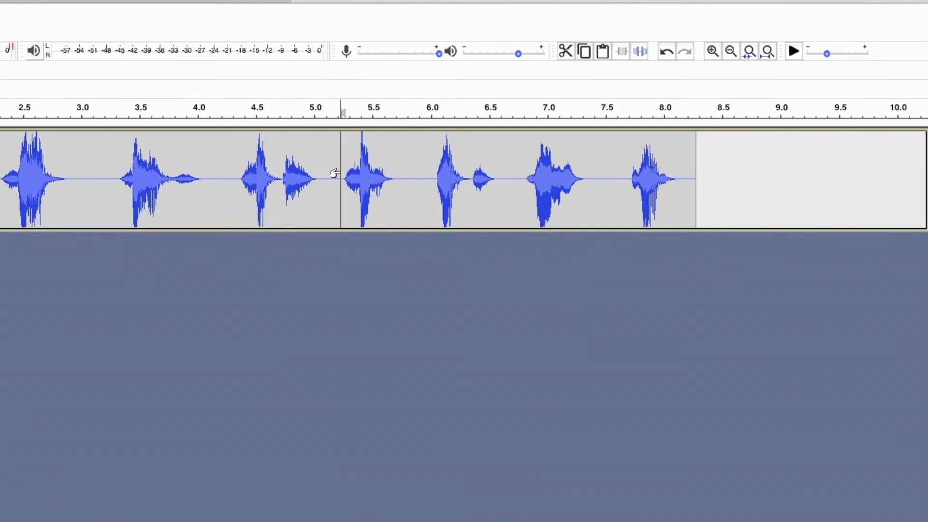
key("space")
key("space")
left_click(228, 180)
key("space")
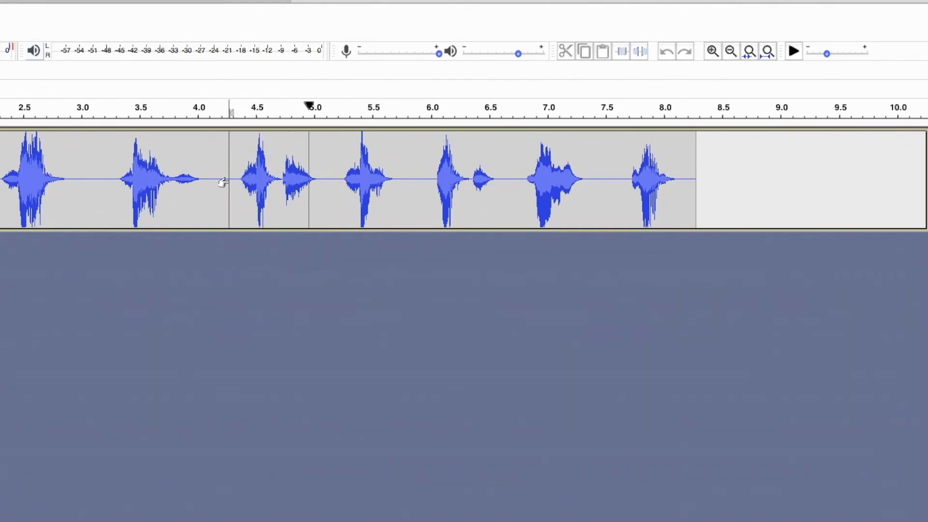
key("space")
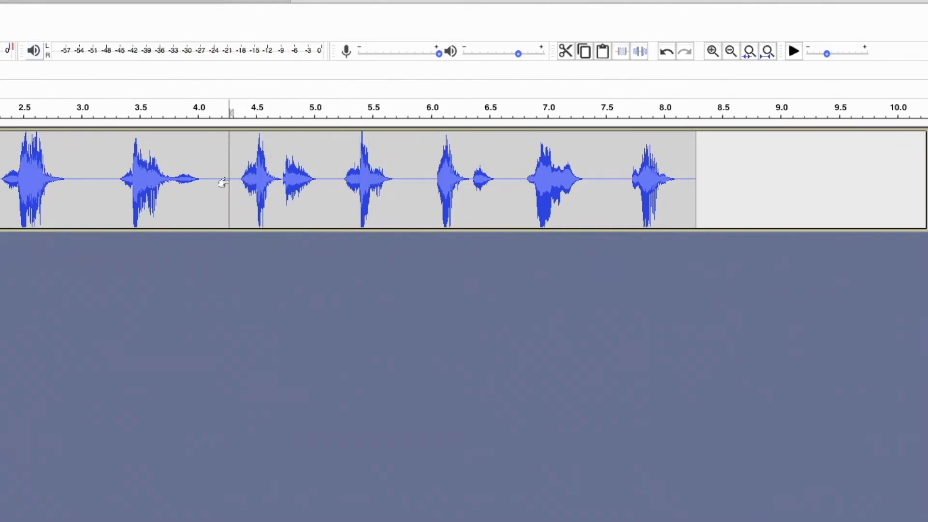
key("space")
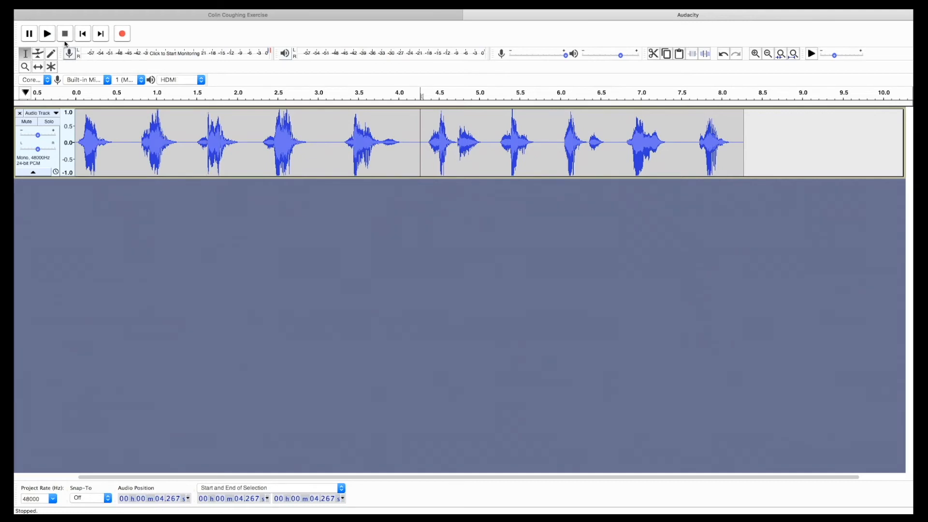
Return to the start of the track and place the cursor at 3.257 seconds.
left_click(87, 35)
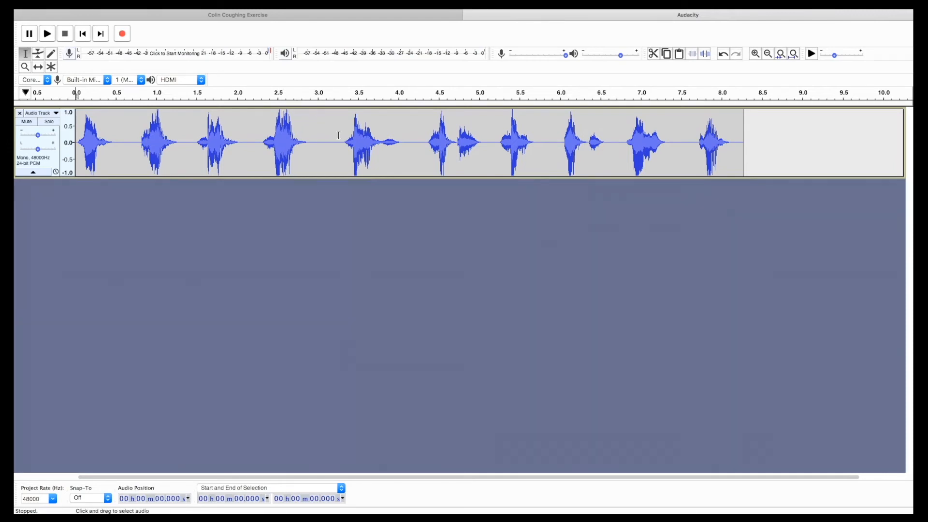
left_click(338, 136)
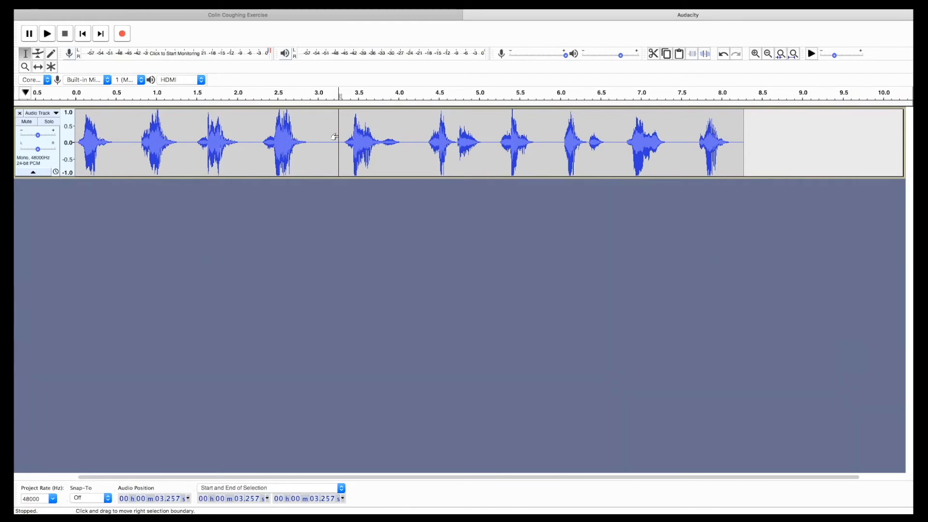
Play briefly from 3.257 seconds and copy the section between about 3.26 and 4.14 seconds.
key("space")
key("space")
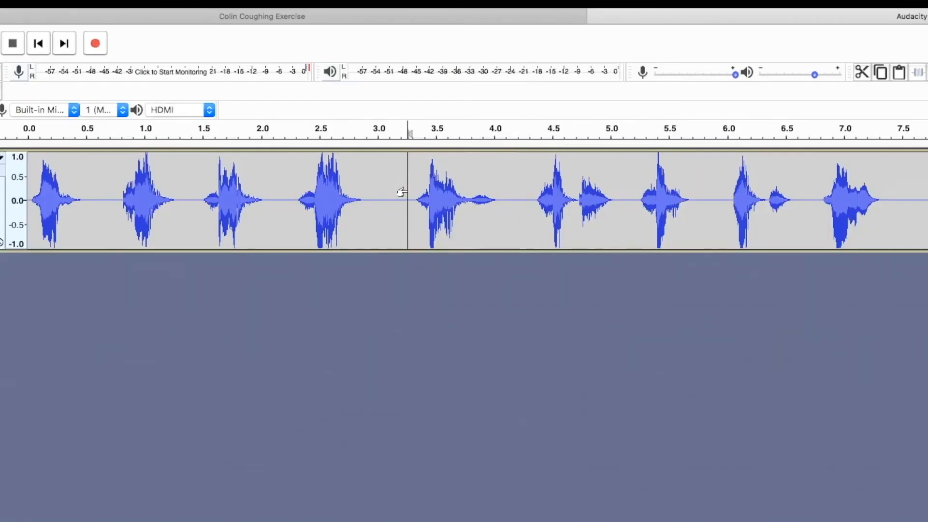
left_click_drag(401, 193, 505, 218)
mouse_move(140, 12)
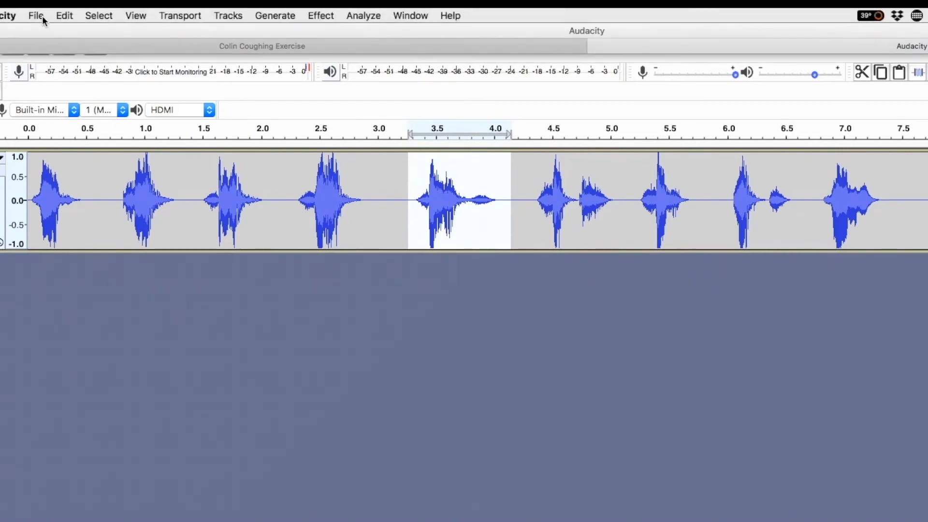
left_click(64, 15)
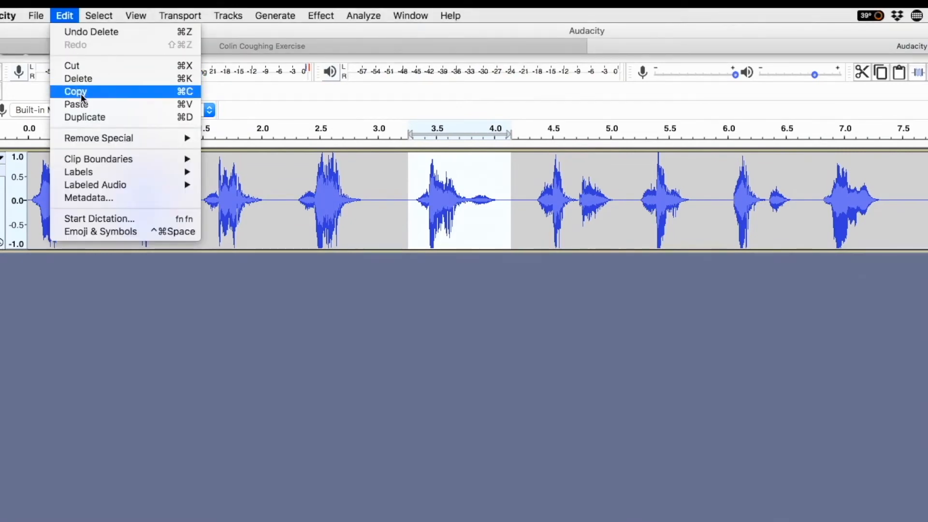
left_click(80, 93)
Place the cursor at about 1.4 seconds, check the spot by playing from it, and paste the copied section there.
left_click(38, 43)
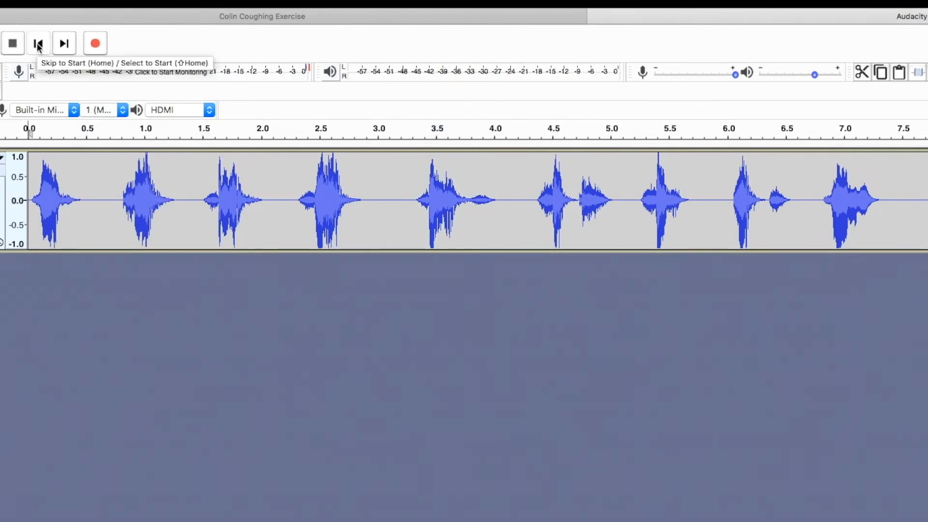
left_click(189, 199)
key("space")
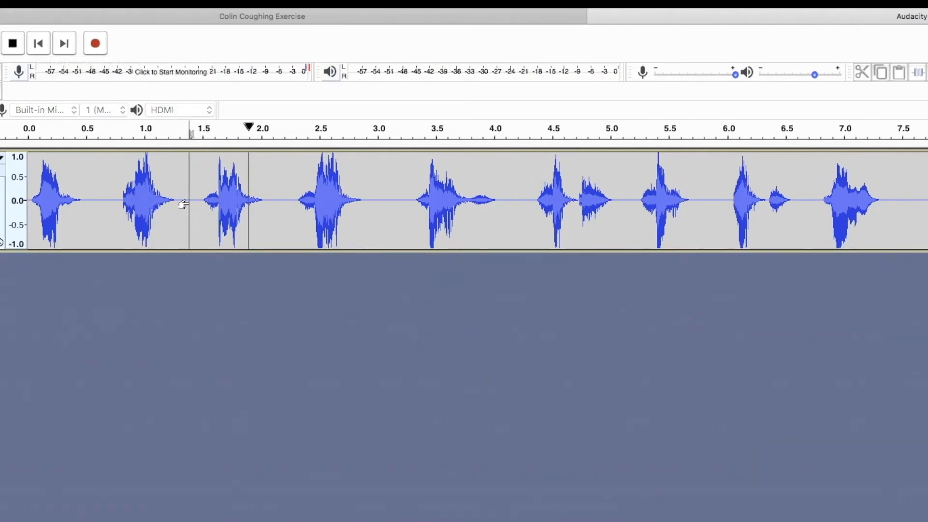
key("space")
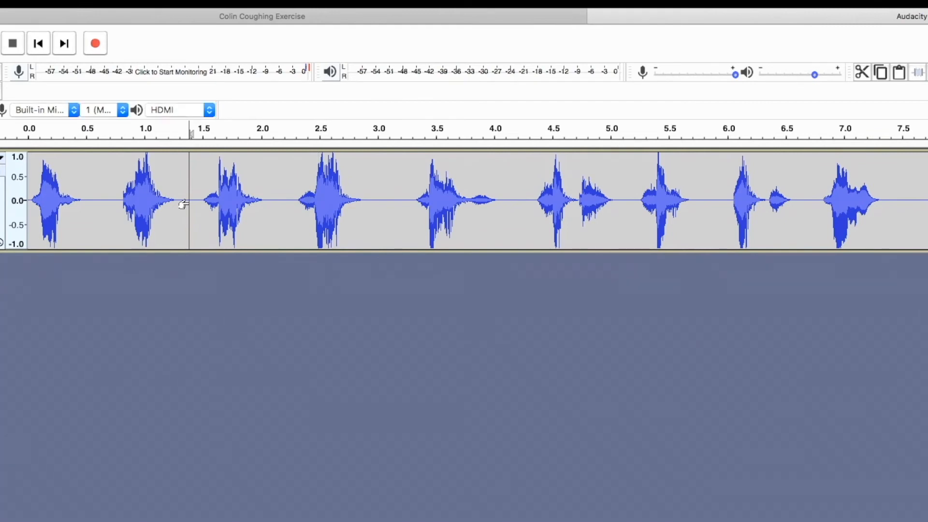
mouse_move(130, 10)
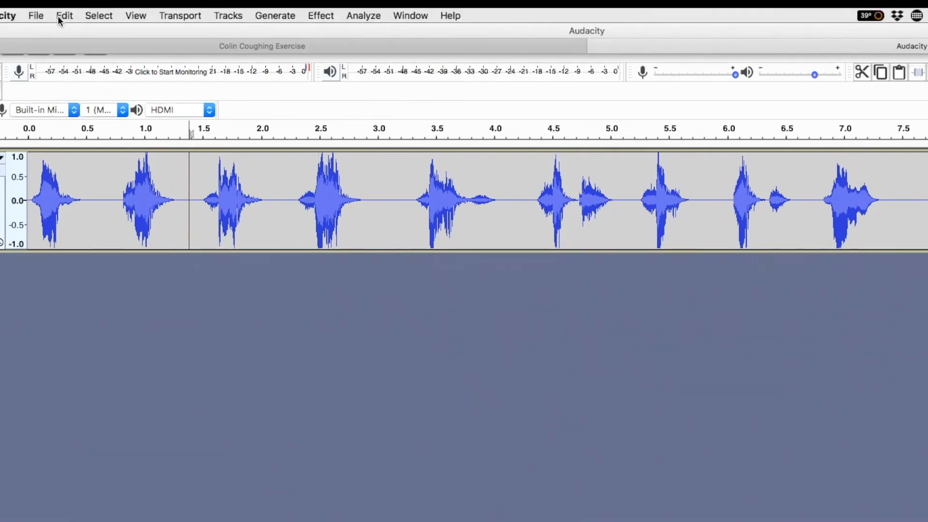
left_click(61, 16)
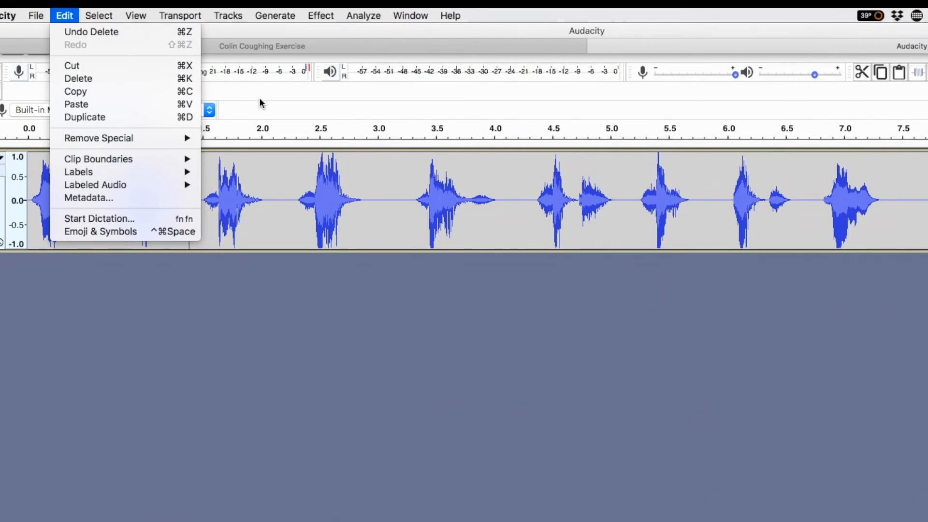
left_click(384, 53)
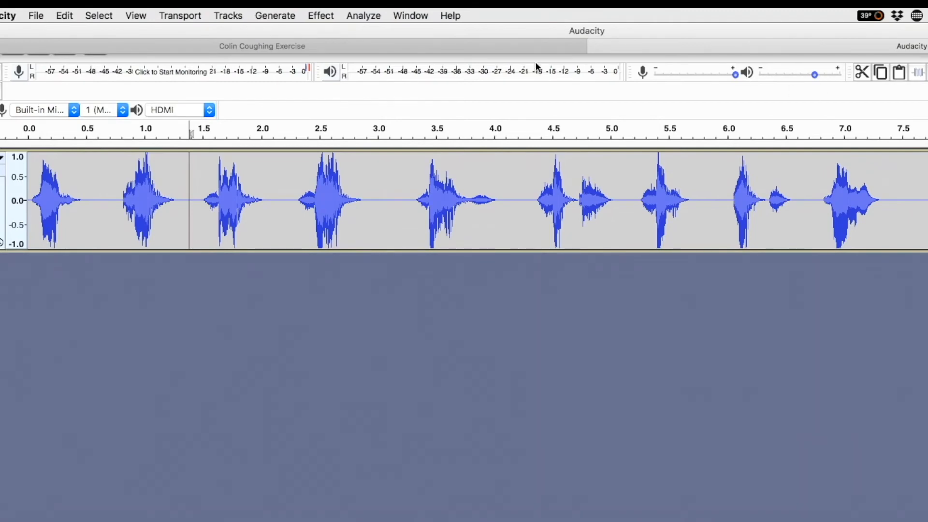
left_click(180, 16)
mouse_move(69, 18)
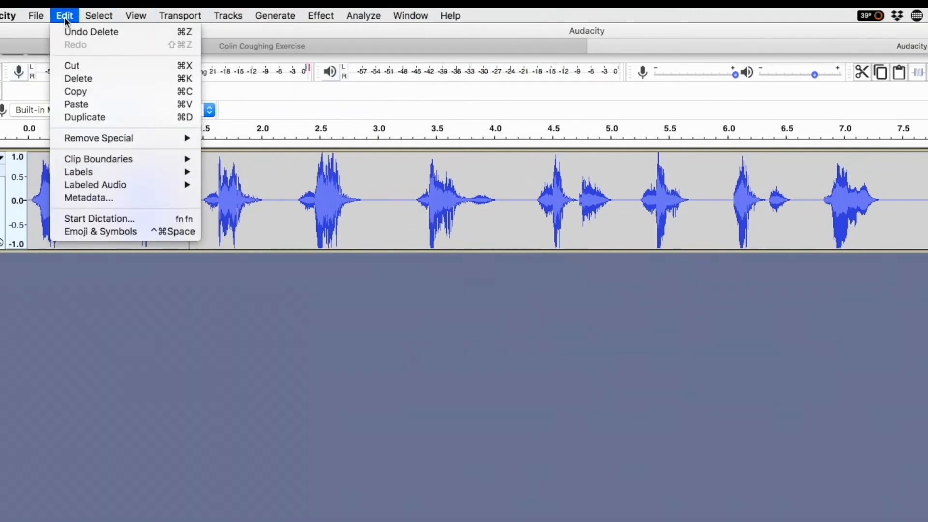
left_click(89, 106)
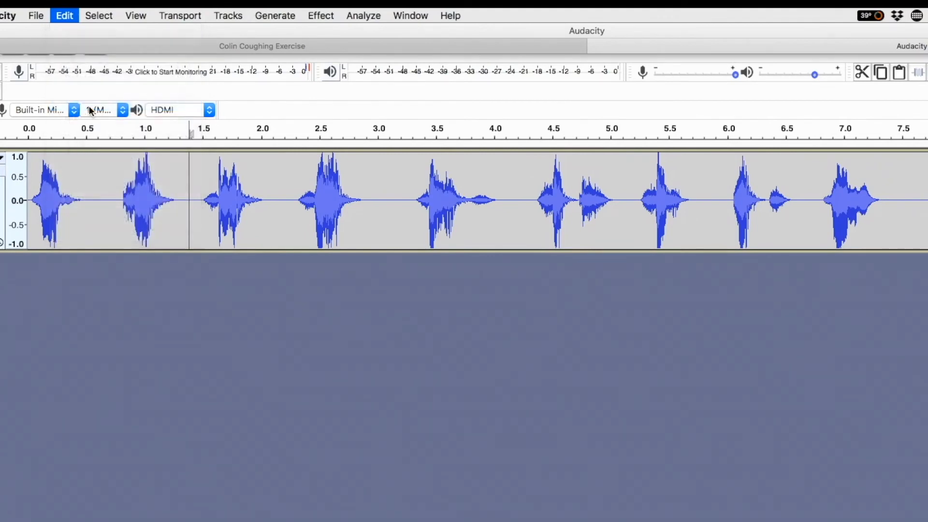
Play the track from about 0.8 seconds to check the pasted section.
left_click(117, 196)
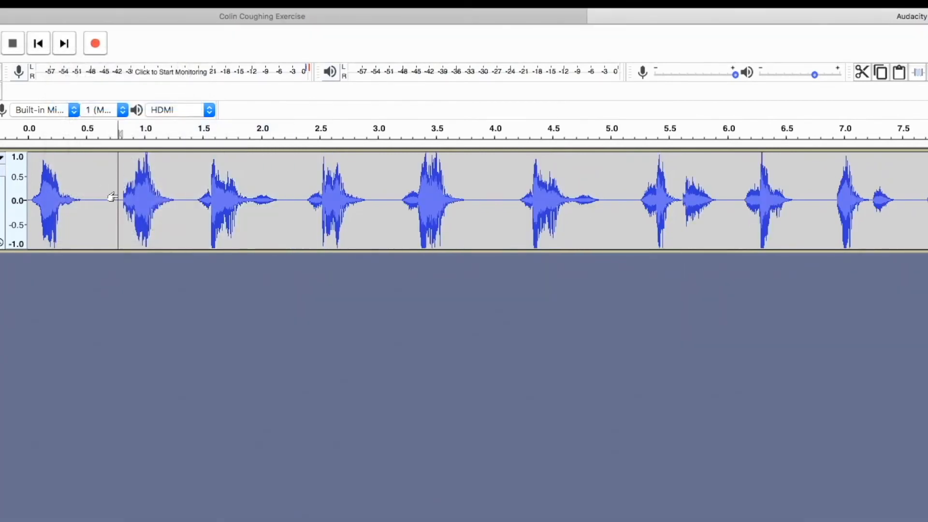
key("space")
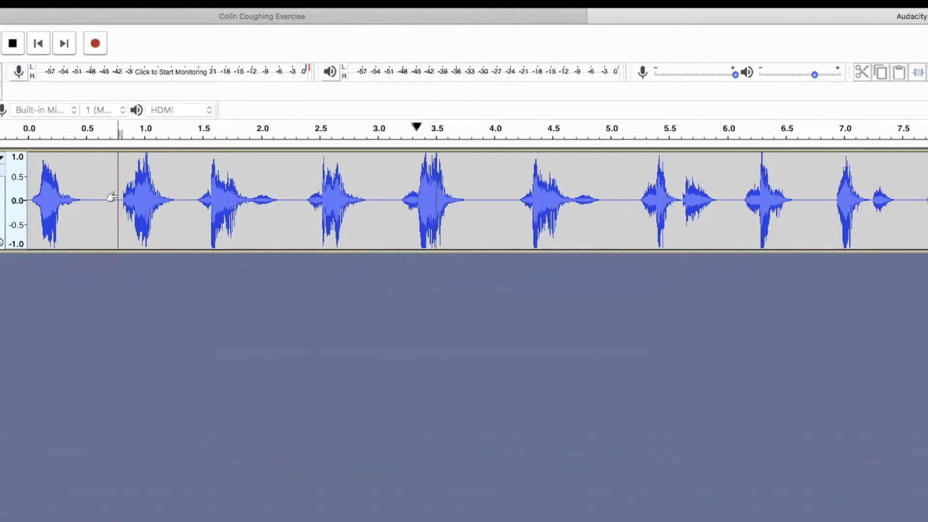
key("space")
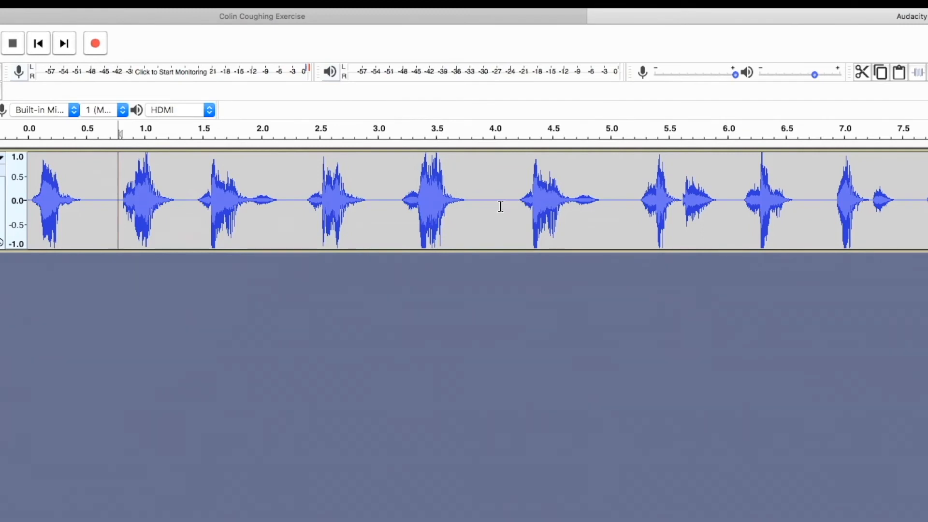
Play from about 4.05 seconds to check the original section and delete the part between about 4.05 and 5.0 seconds.
left_click(501, 207)
key("space")
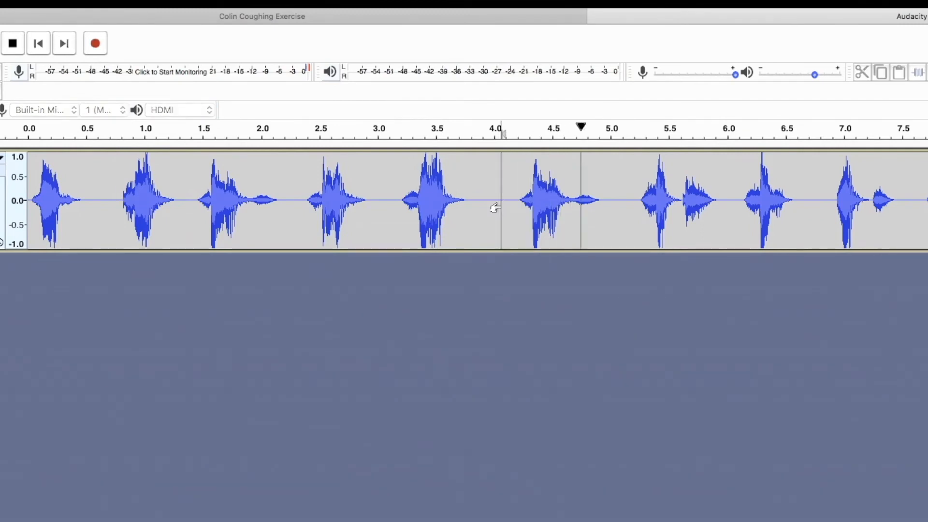
key("space")
left_click_drag(502, 212, 610, 240)
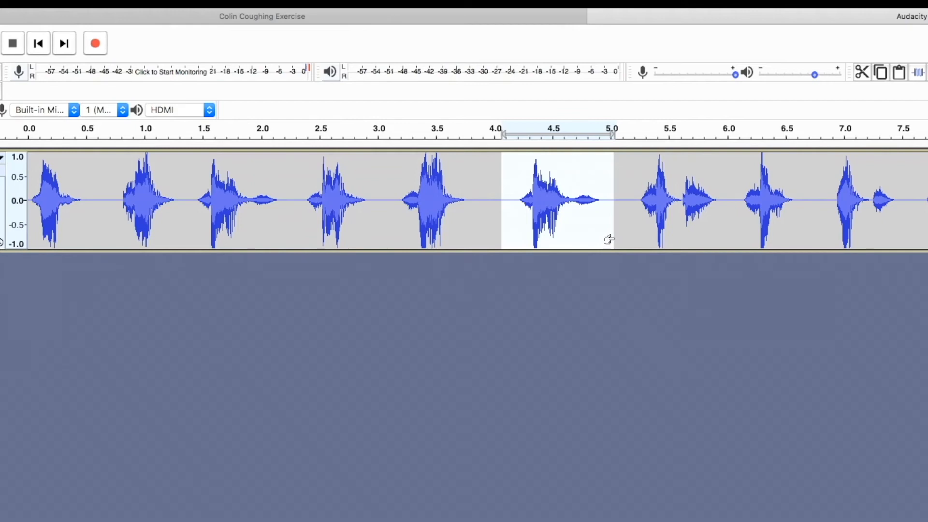
key("space")
key("space")
key("space")
key("Delete")
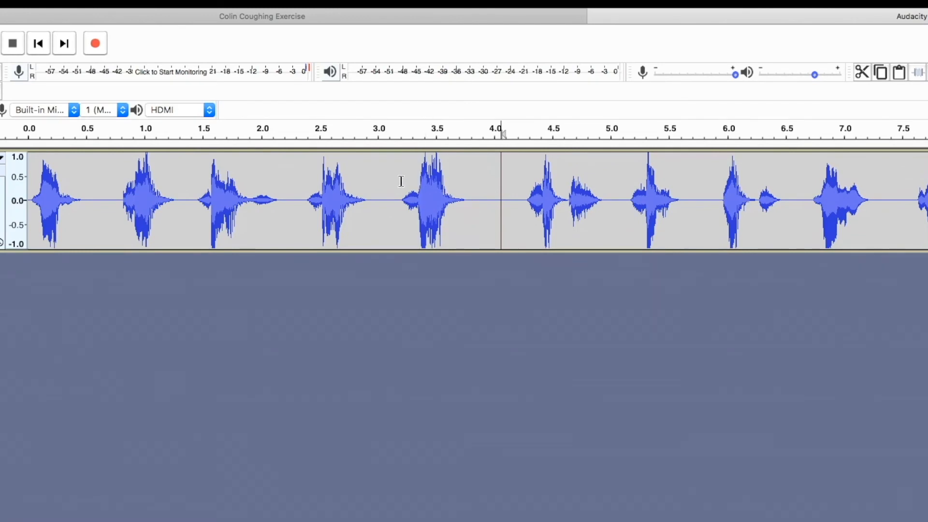
Copy the section between about 3.16 and 3.77 seconds and place the cursor at about 6.6 seconds.
left_click_drag(395, 187, 468, 208)
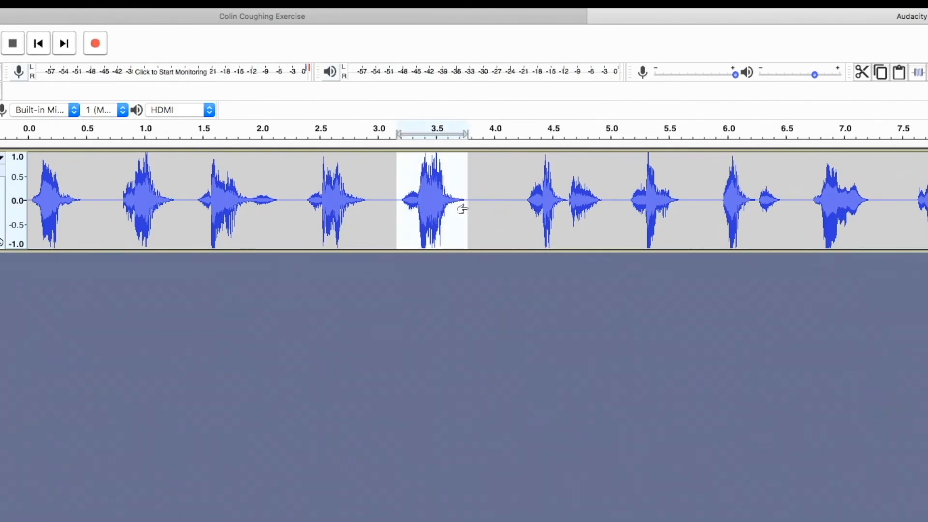
mouse_move(224, 11)
left_click(63, 16)
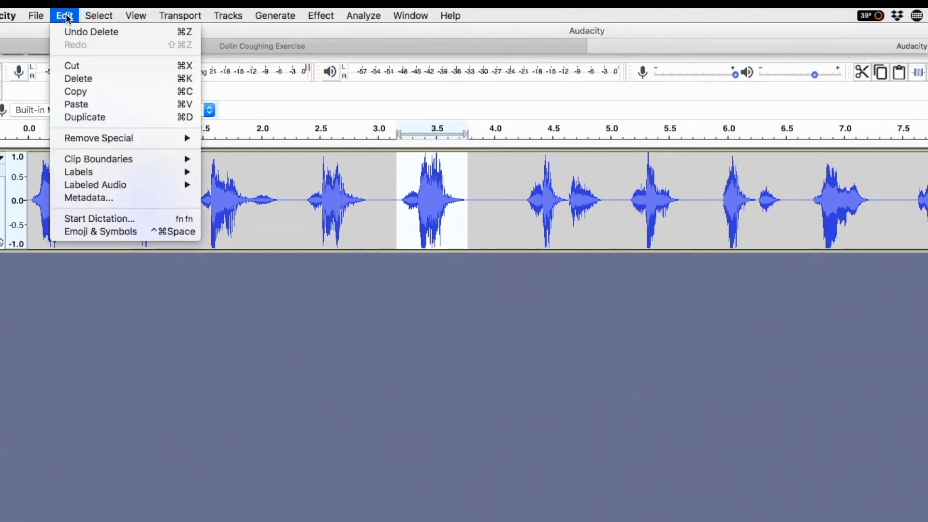
left_click(79, 91)
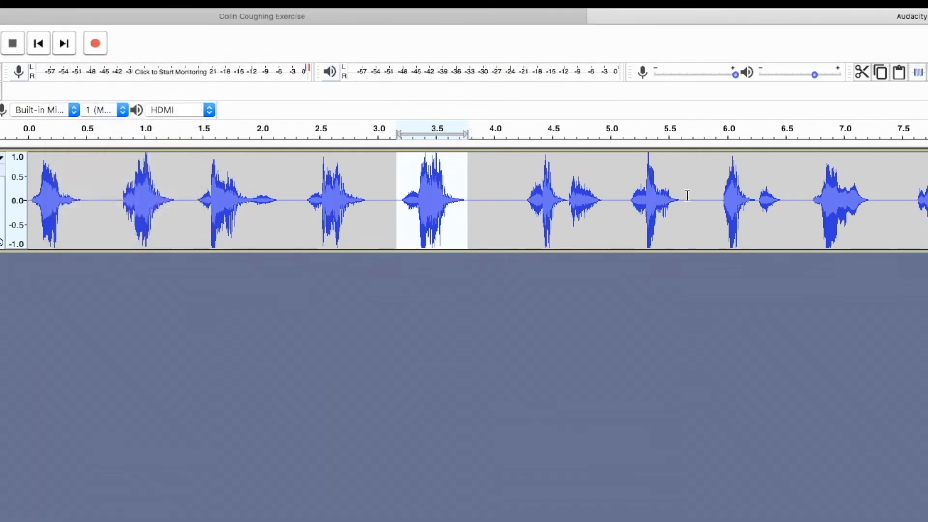
left_click(802, 205)
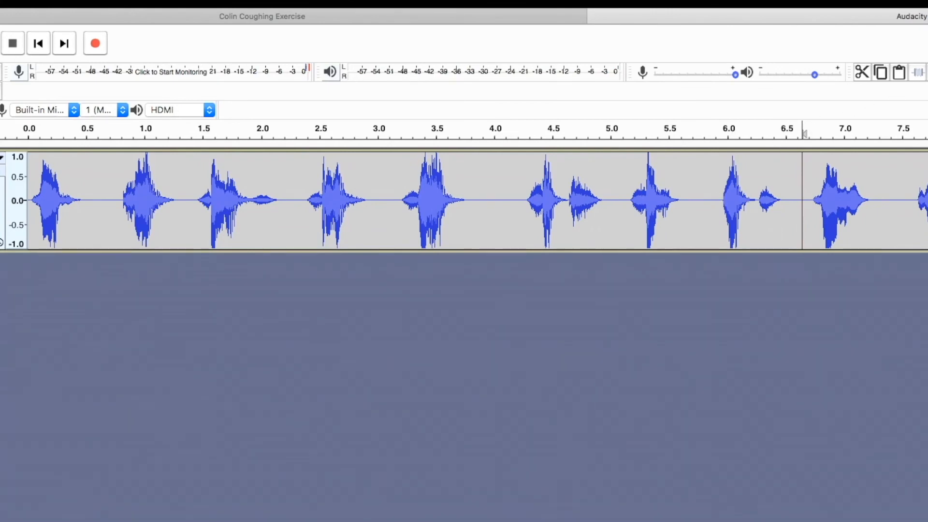
Zoom out and record about 4.5 seconds of additional speech from the end of the track.
key("super+3")
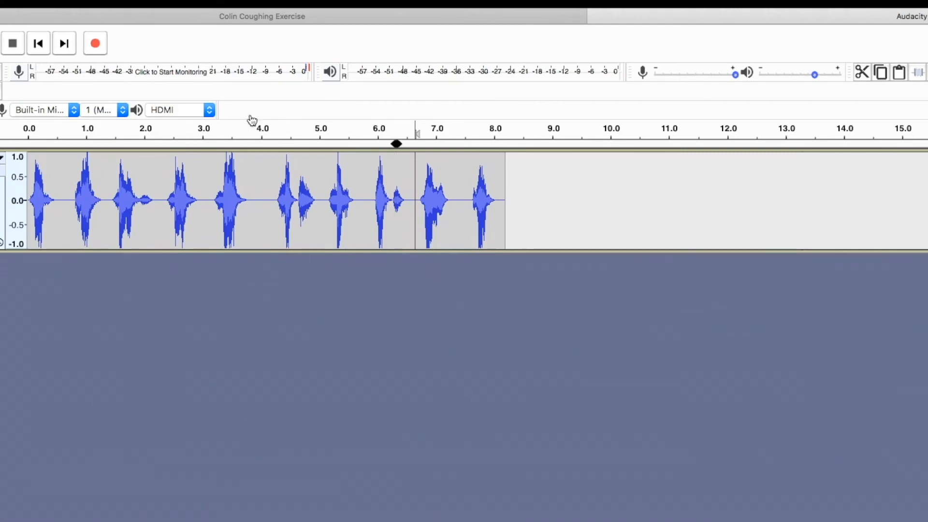
left_click(66, 44)
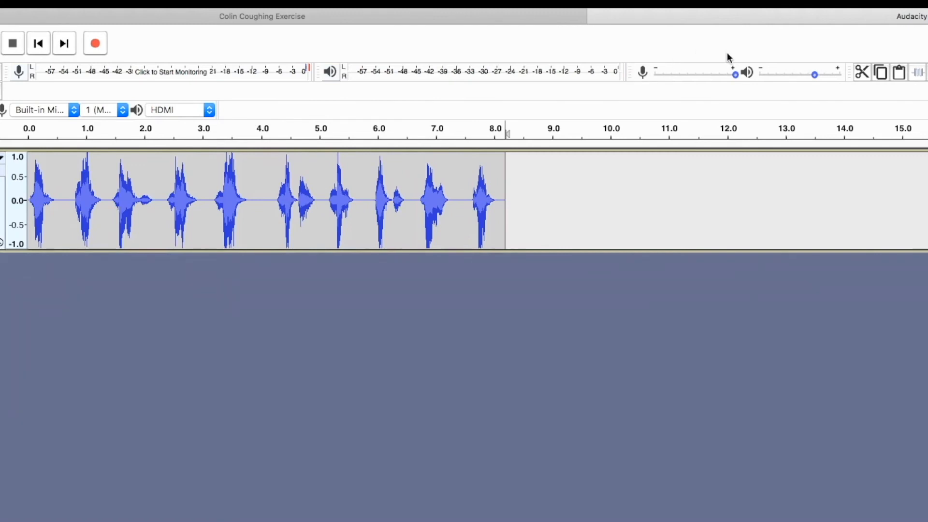
mouse_move(785, 77)
left_click(96, 44)
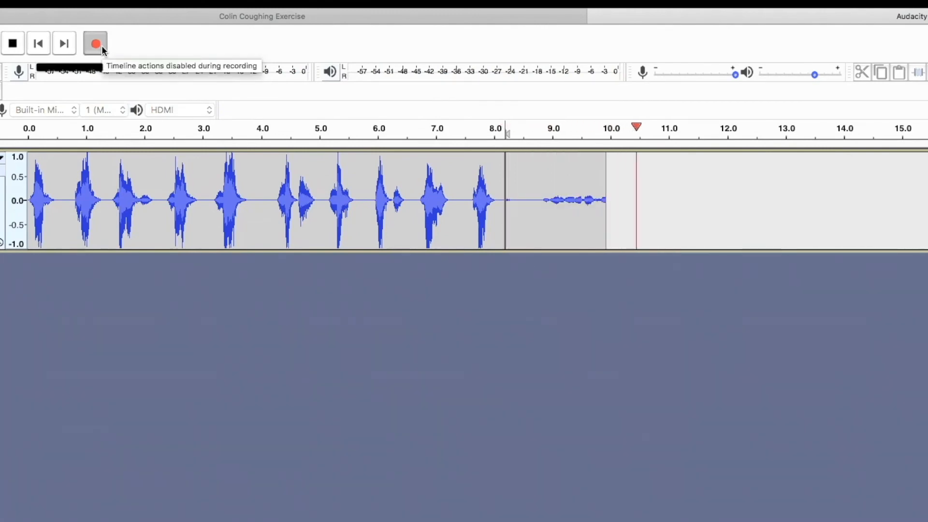
left_click(19, 47)
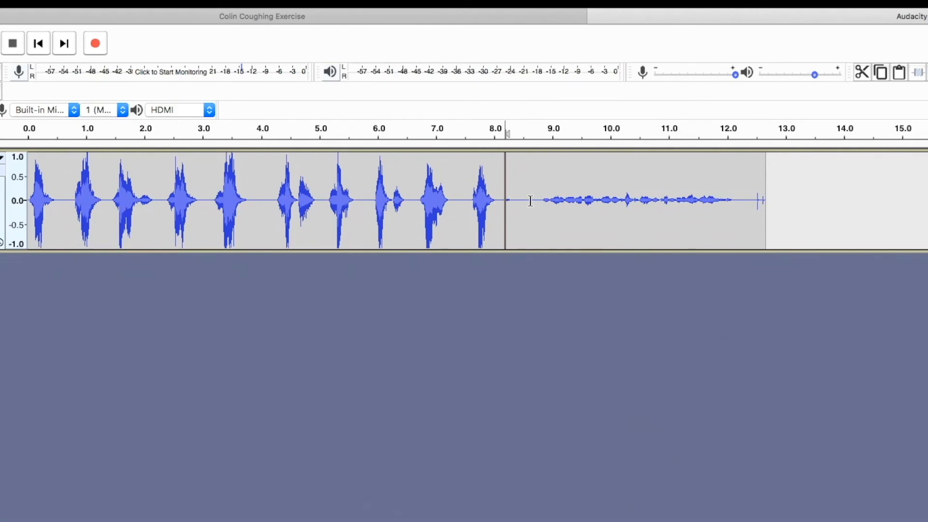
Amplify the quiet speech between about 8.6 and 12.15 seconds by 19.8 dB with clipping allowed.
left_click_drag(530, 200, 543, 203)
left_click_drag(656, 225, 735, 244)
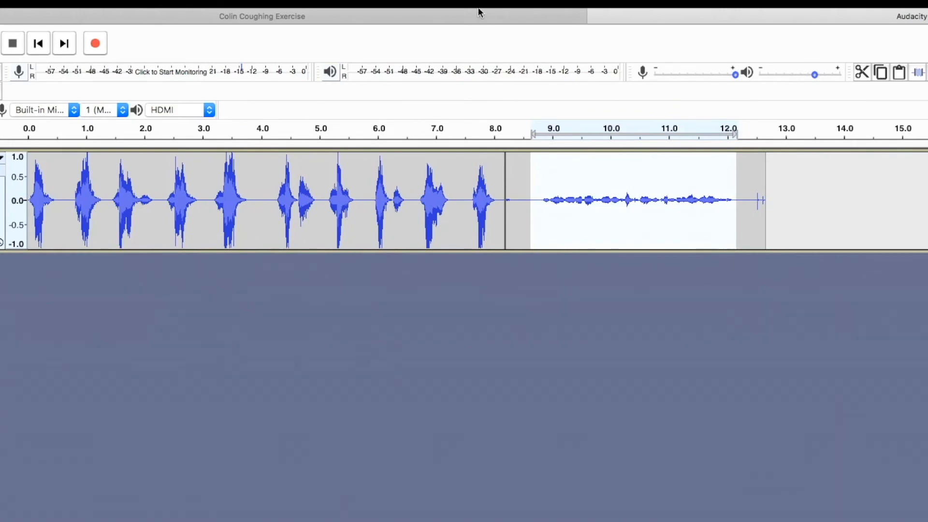
mouse_move(428, 10)
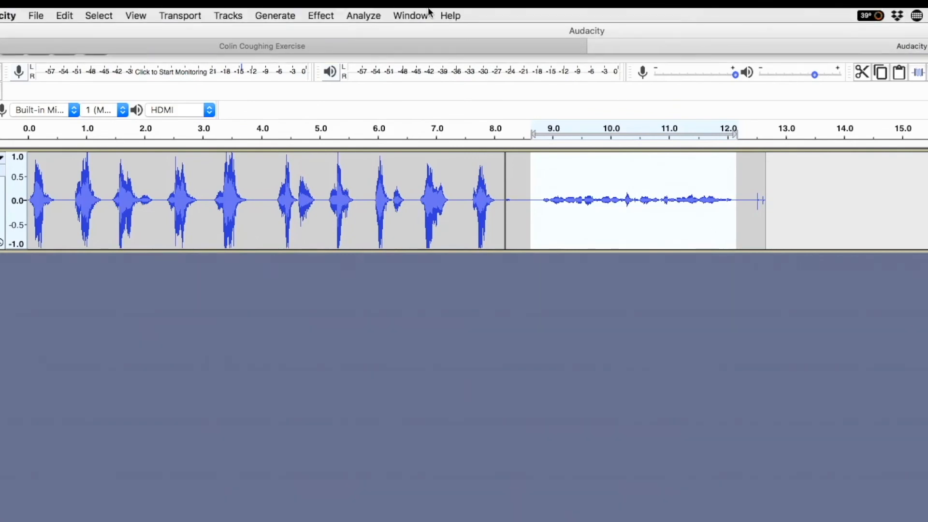
left_click(320, 17)
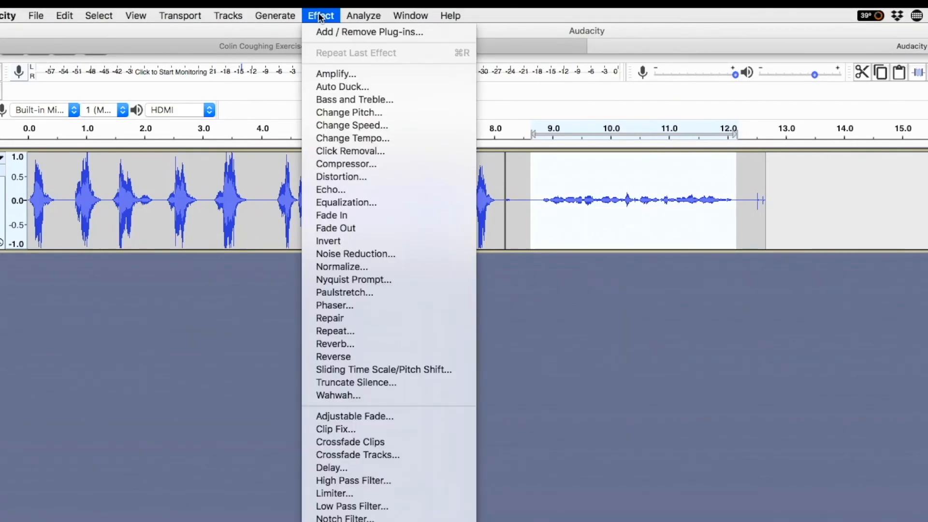
left_click(337, 74)
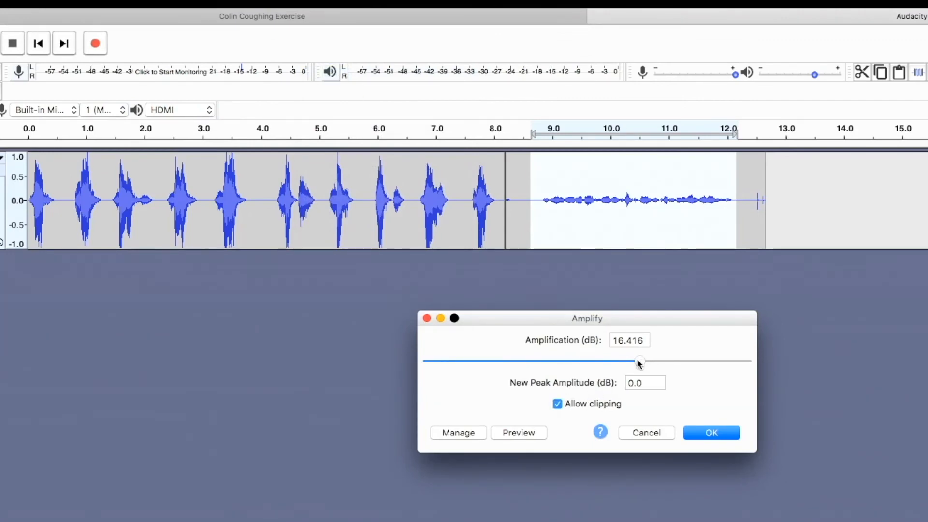
left_click_drag(638, 362, 652, 366)
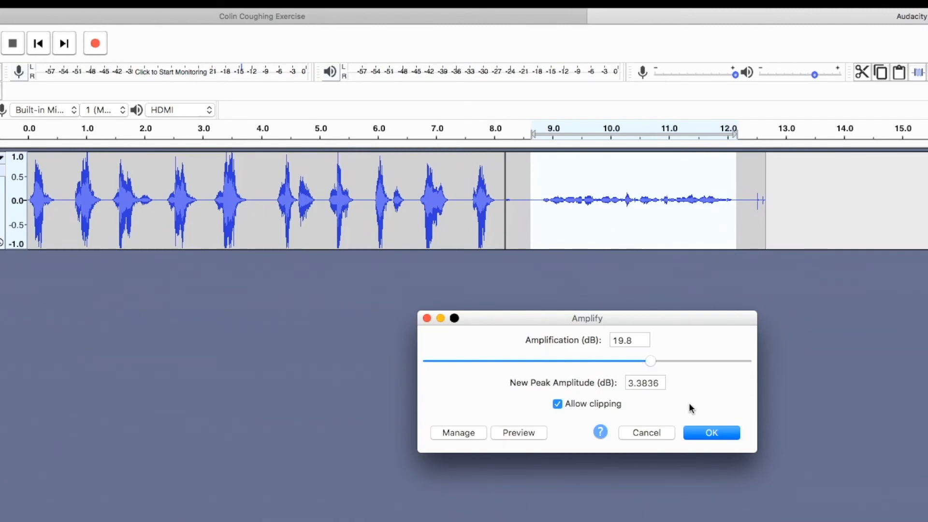
left_click(709, 432)
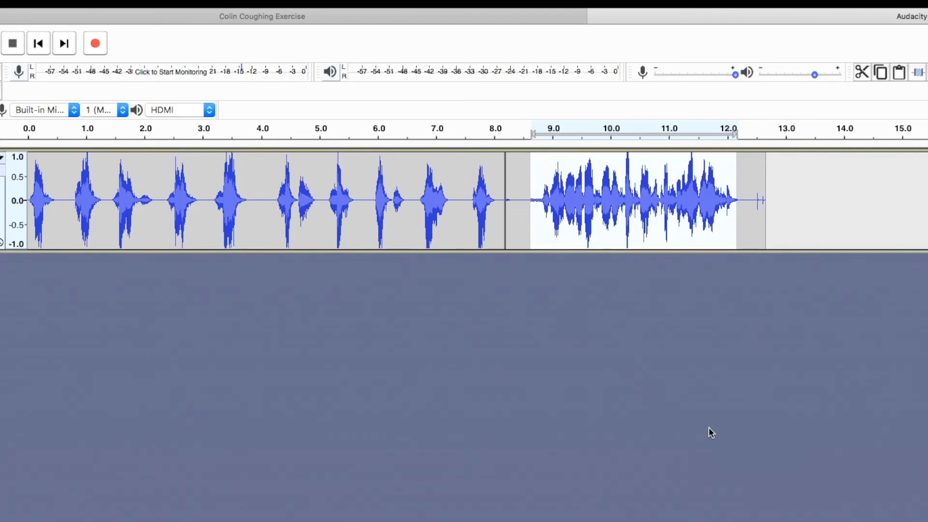
Play the amplified speech from about 8.5 seconds and undo the amplification.
left_click(521, 218)
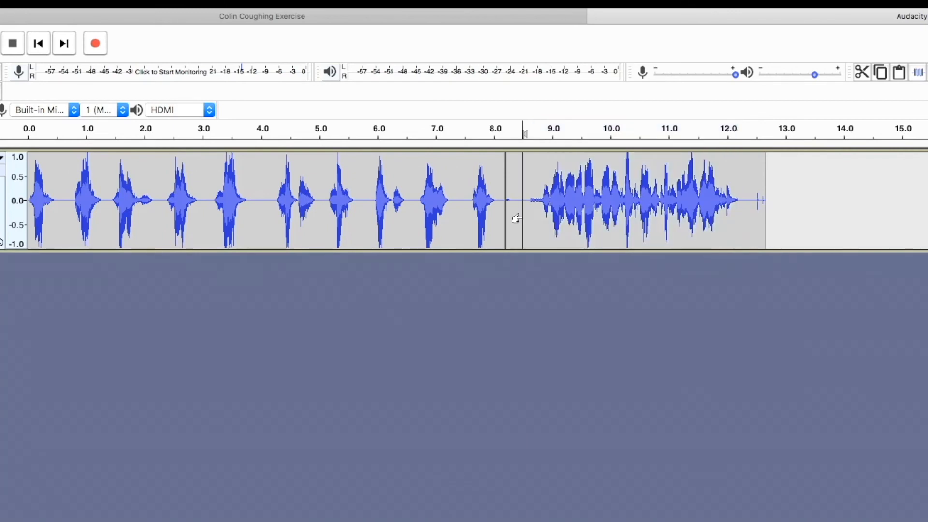
key("space")
key("space")
mouse_move(292, 10)
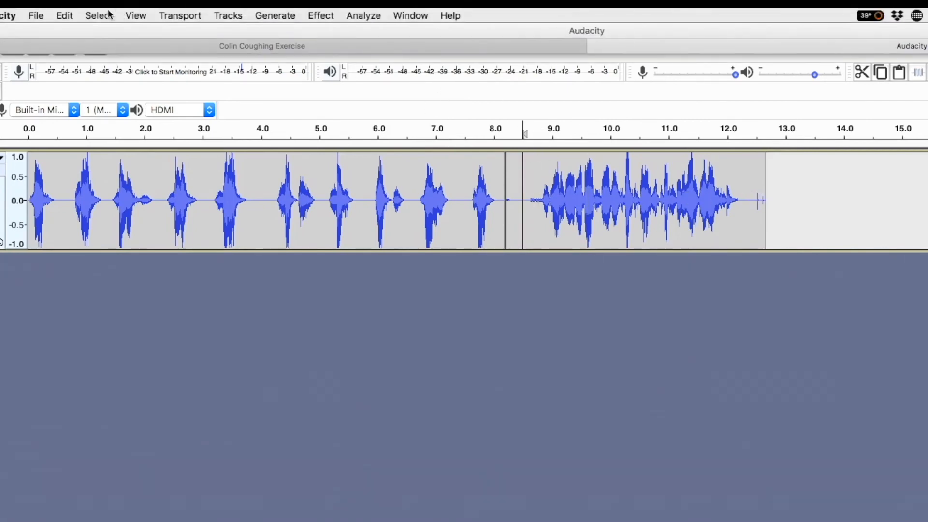
left_click(69, 19)
left_click(72, 32)
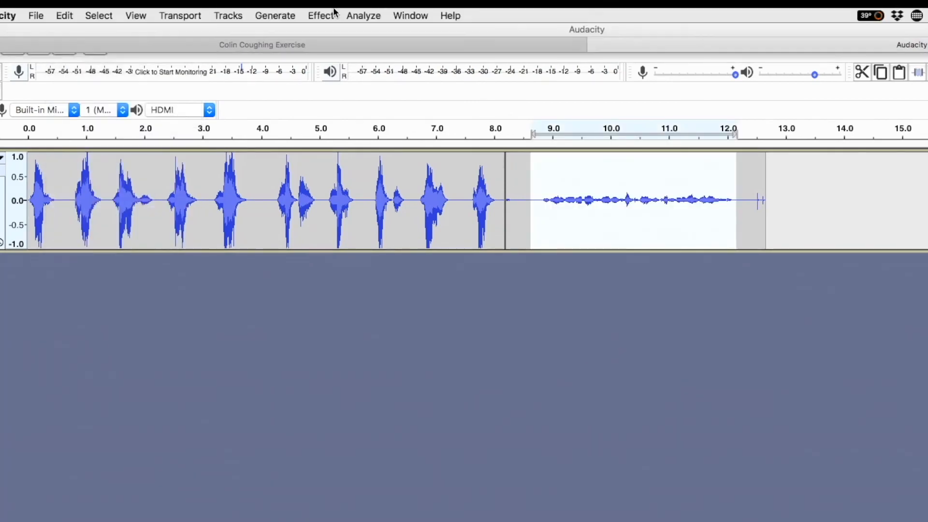
Examine the Noise Reduction settings for the selected speech and close them without applying the effect.
left_click(312, 16)
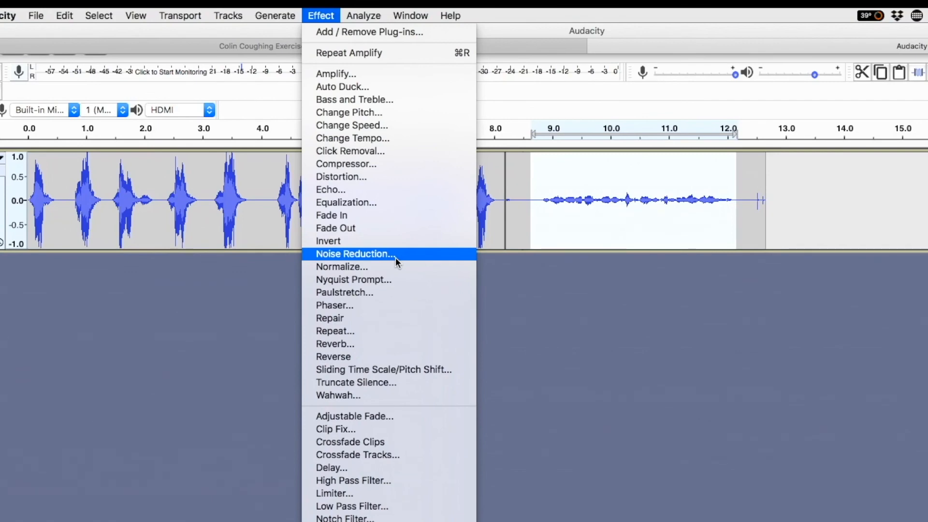
left_click(395, 257)
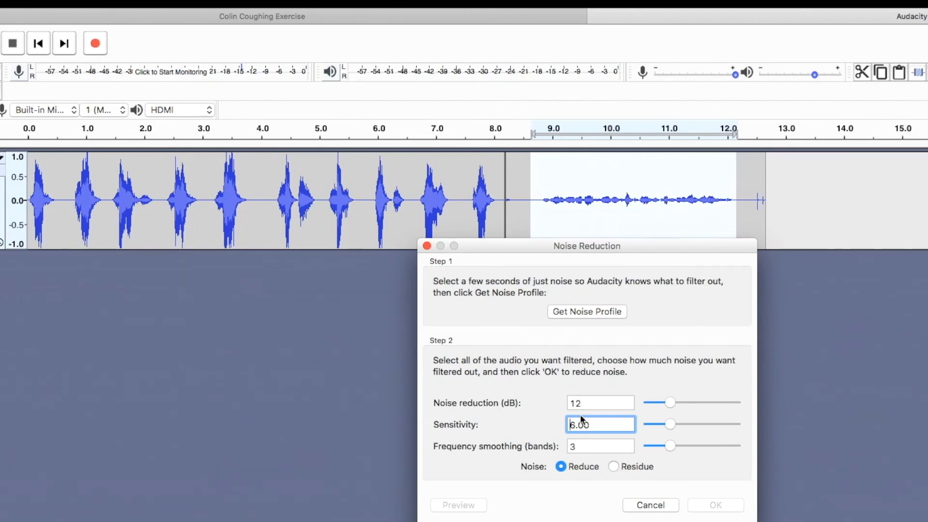
left_click(651, 505)
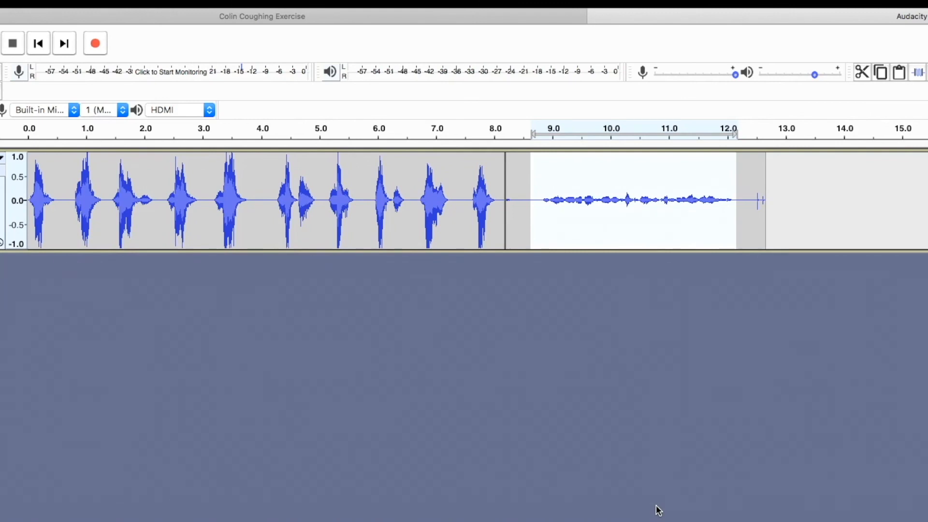
Delete the selected speech and everything after 8.475 seconds, and return to the start of the track.
key("Delete")
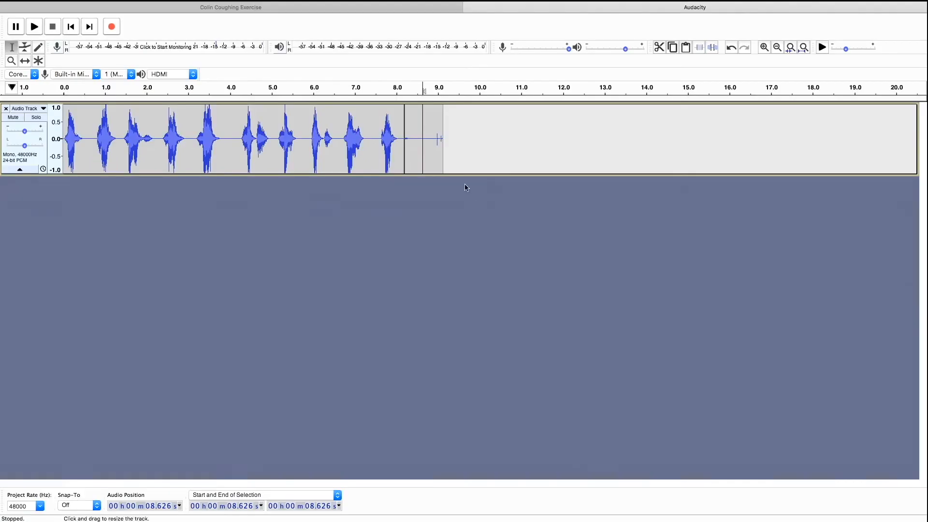
left_click(572, 190)
left_click_drag(445, 133, 412, 135)
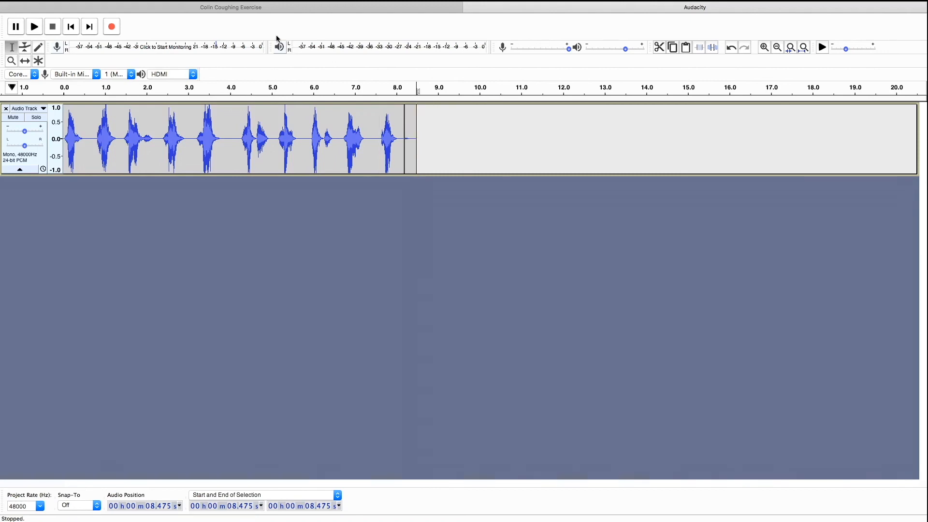
left_click(70, 27)
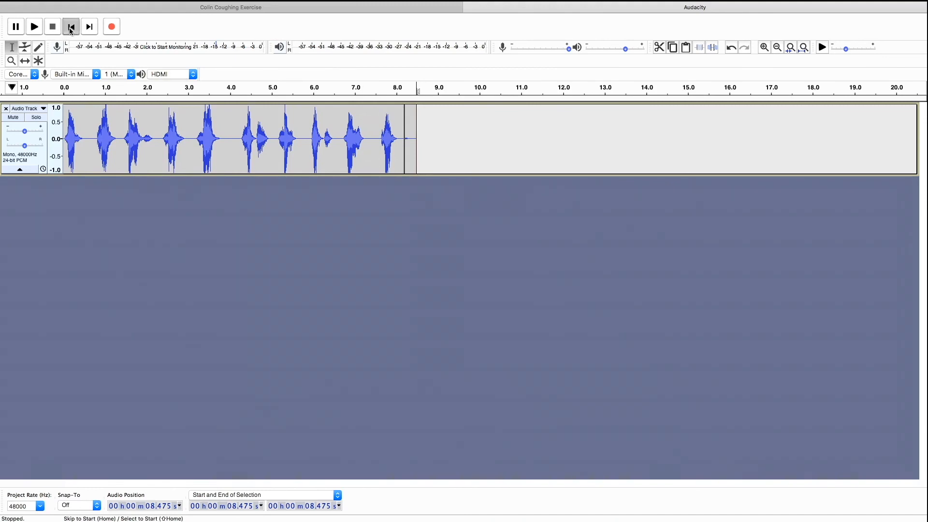